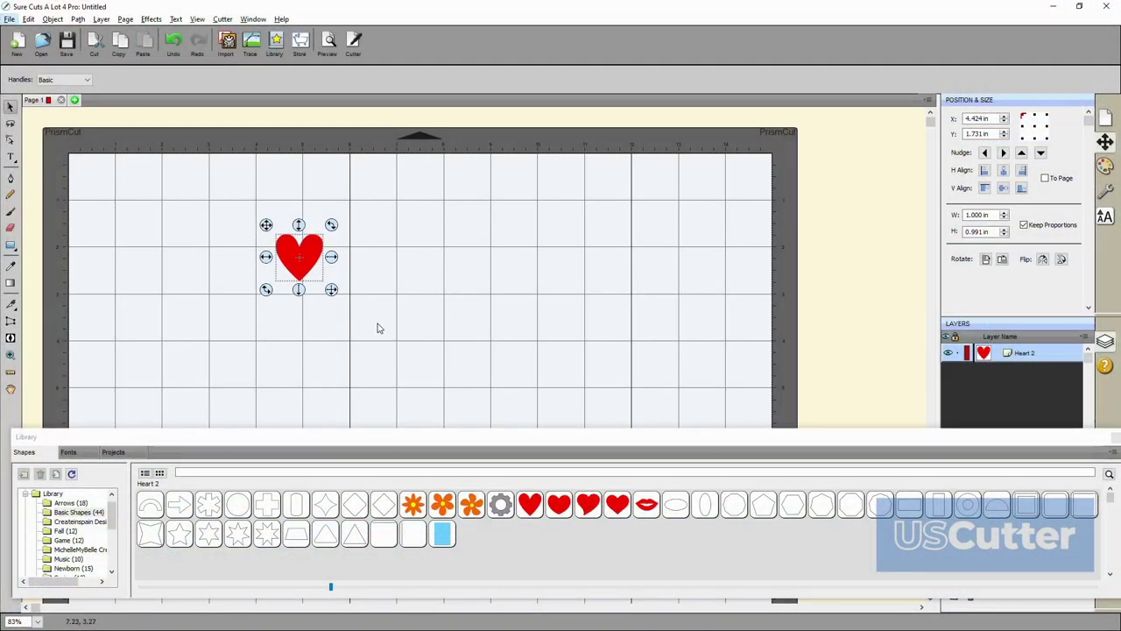
Enlarge the red heart to 3.326 in, then delete it from the mat.
drag(329, 296, 438, 401)
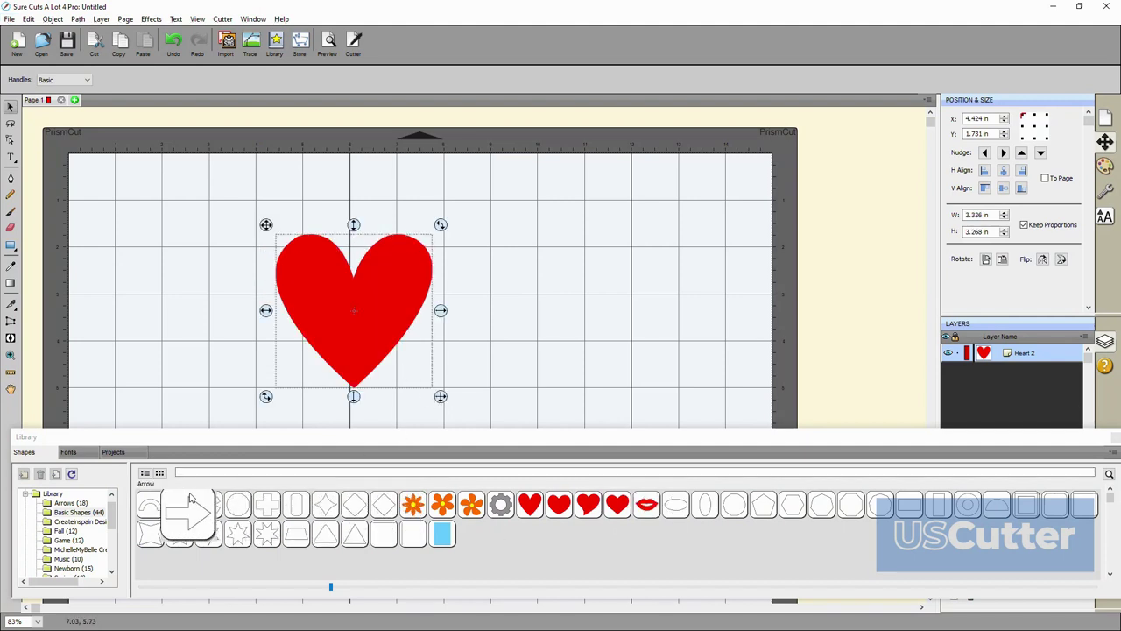
scroll(538, 338, down, 3)
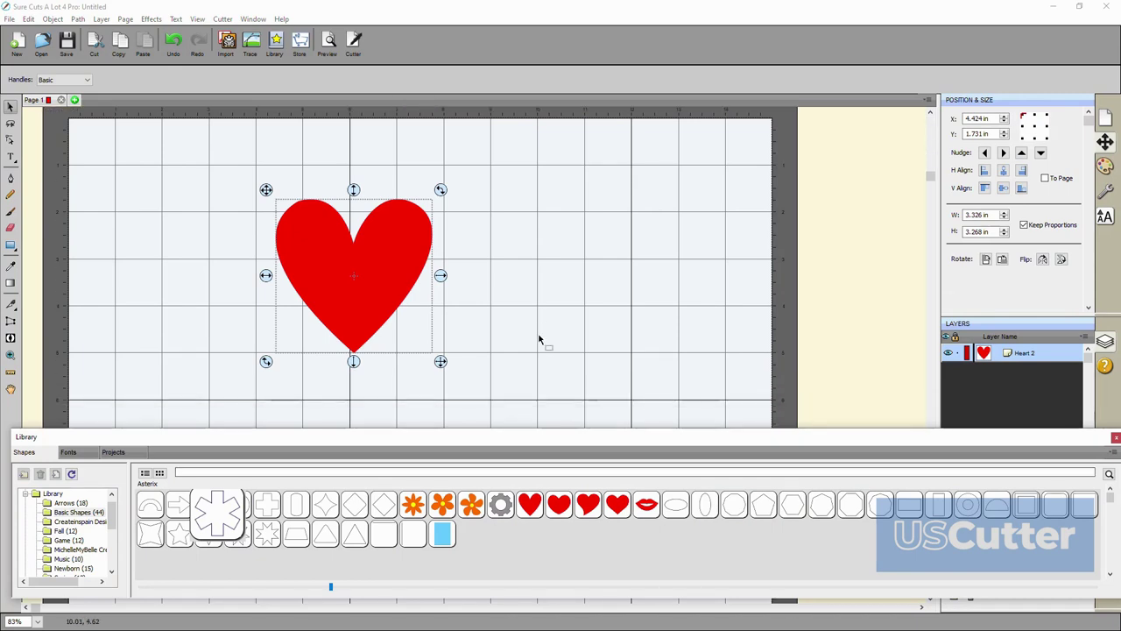
key(Delete)
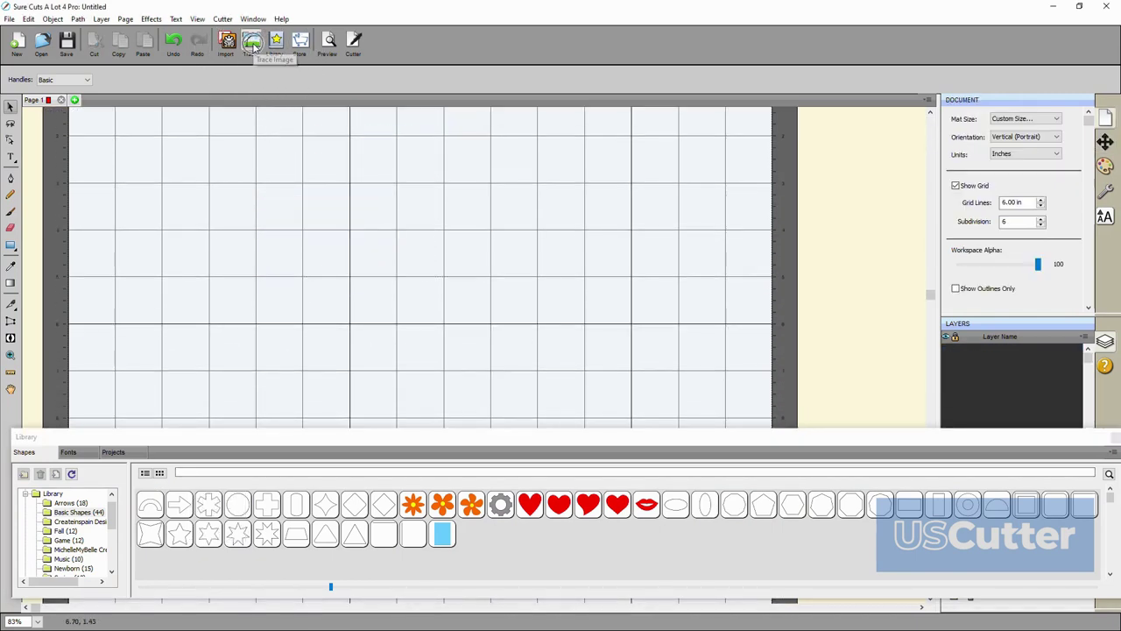
click(251, 45)
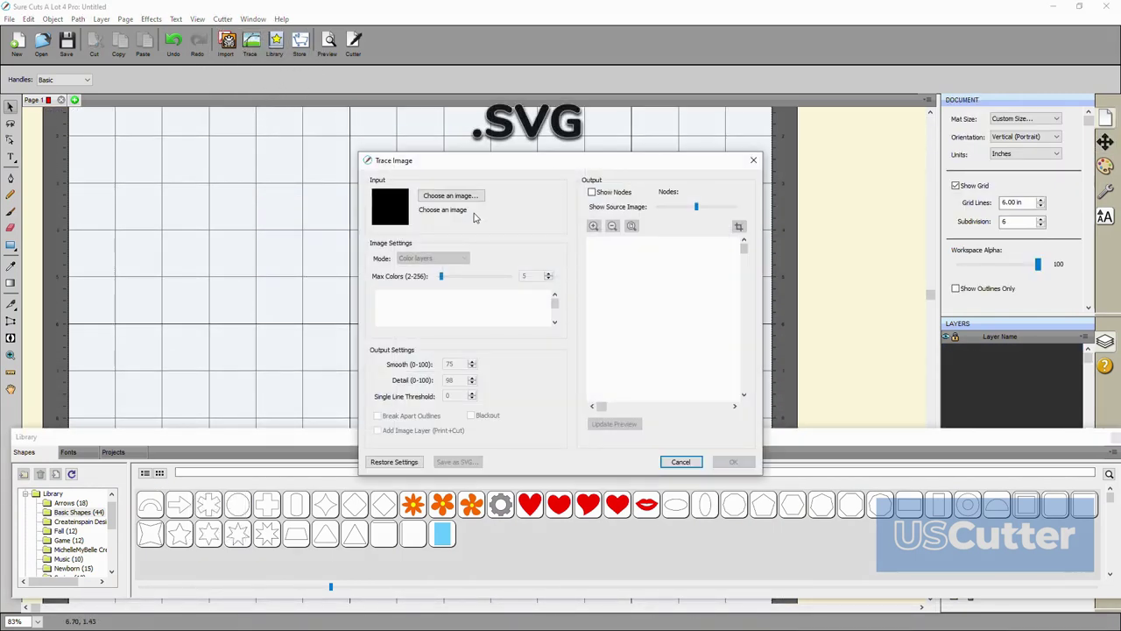
click(452, 197)
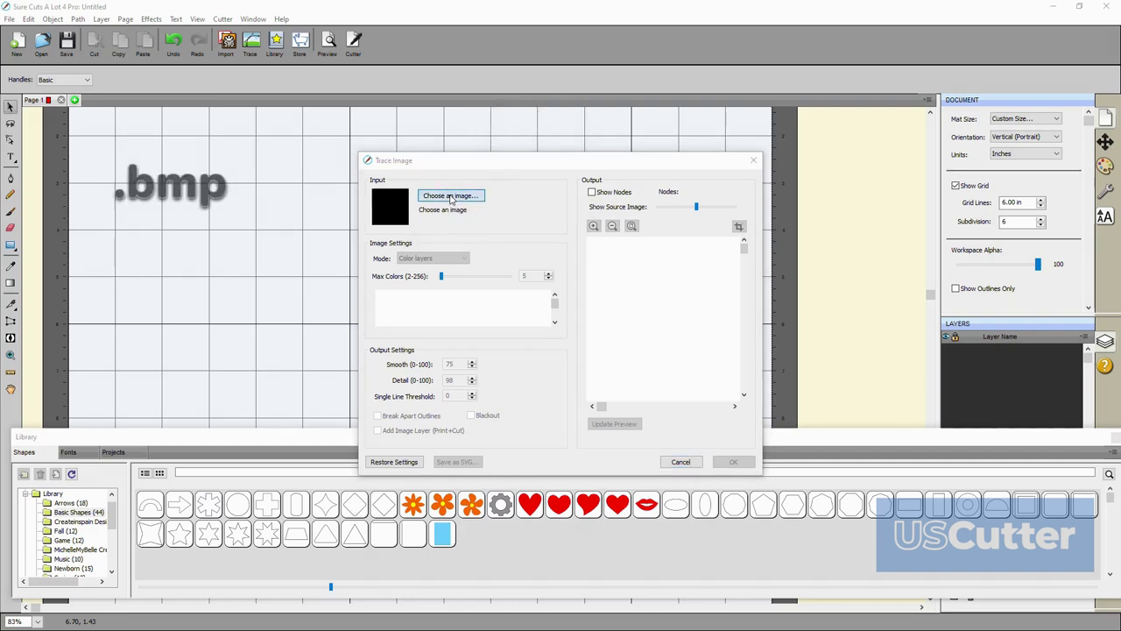
scroll(682, 298, down, 5)
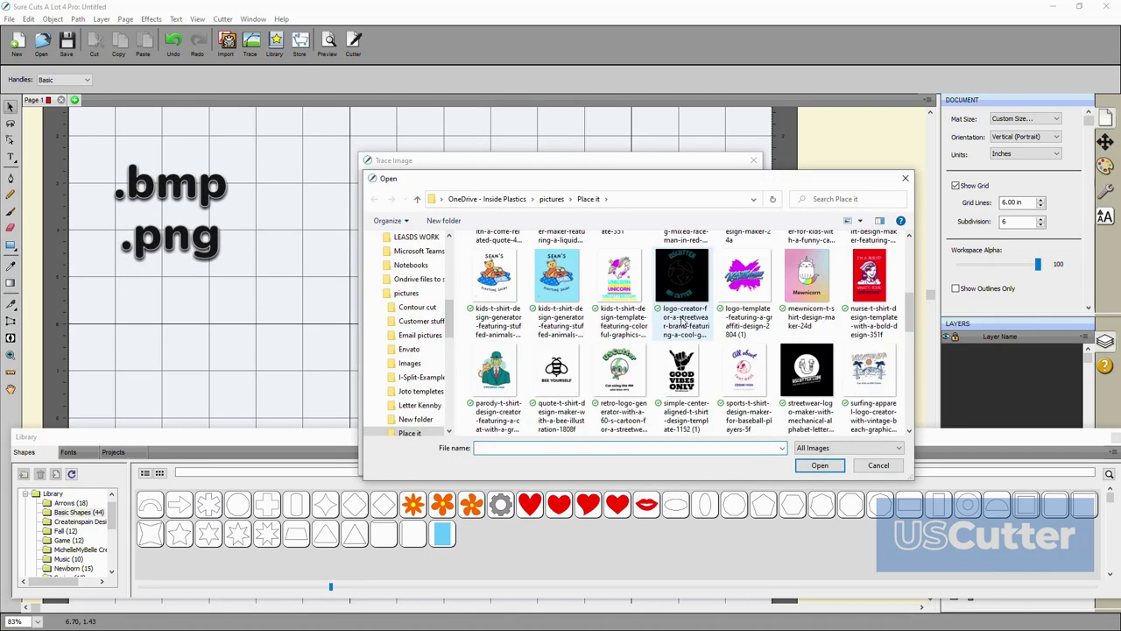
scroll(681, 323, down, 1)
click(681, 322)
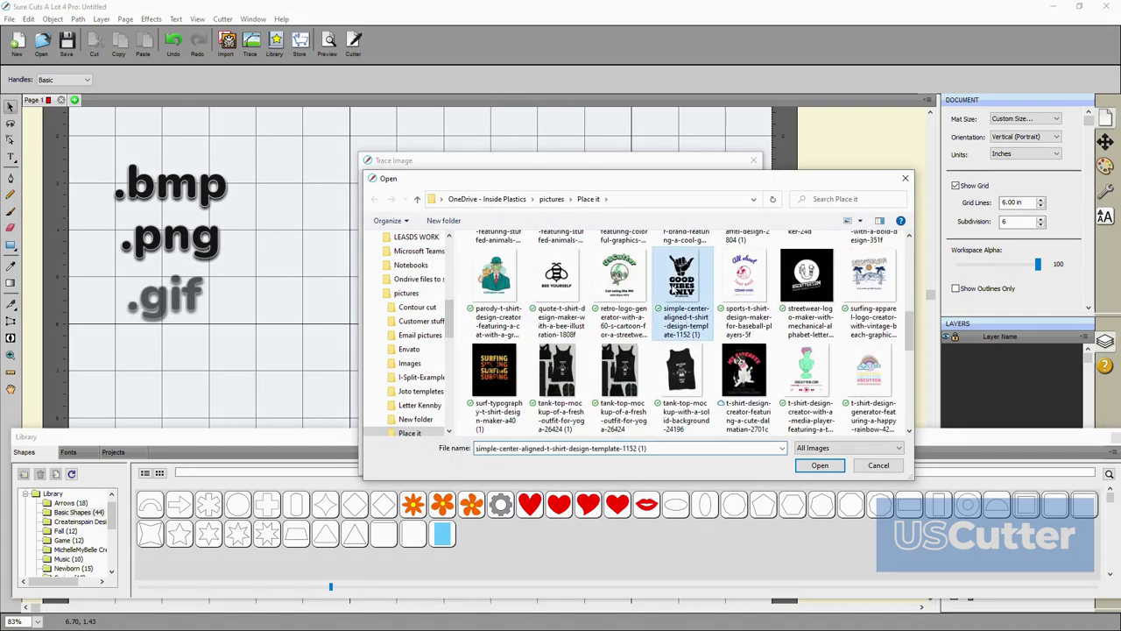
click(823, 465)
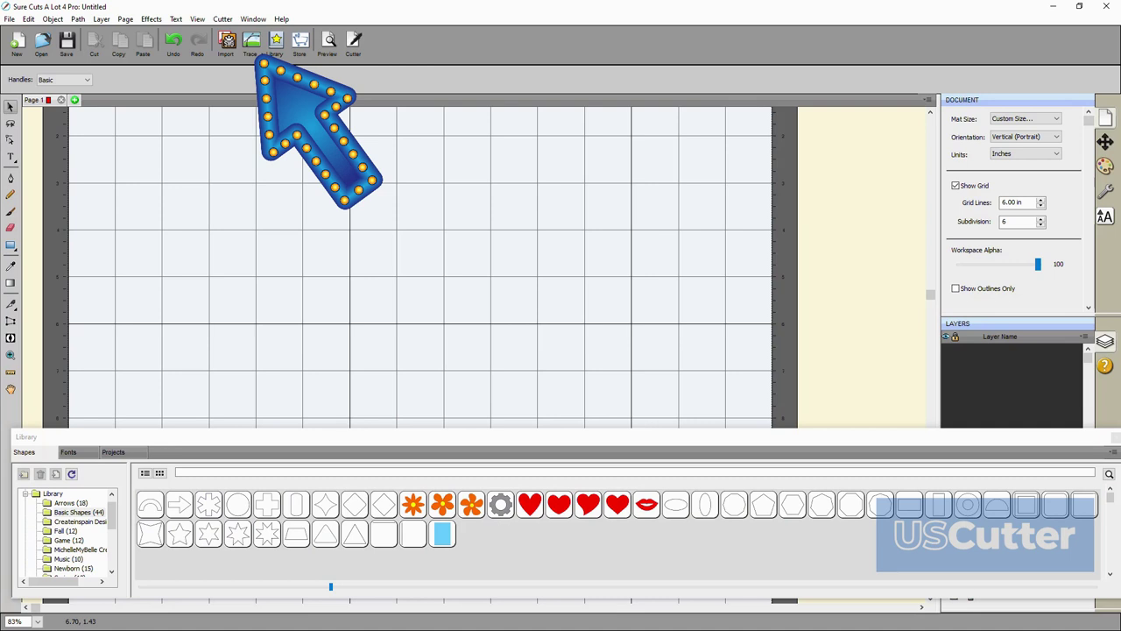
Load the Good Vibes Only image into Trace Image and uncheck Use Alpha Channel.
click(251, 44)
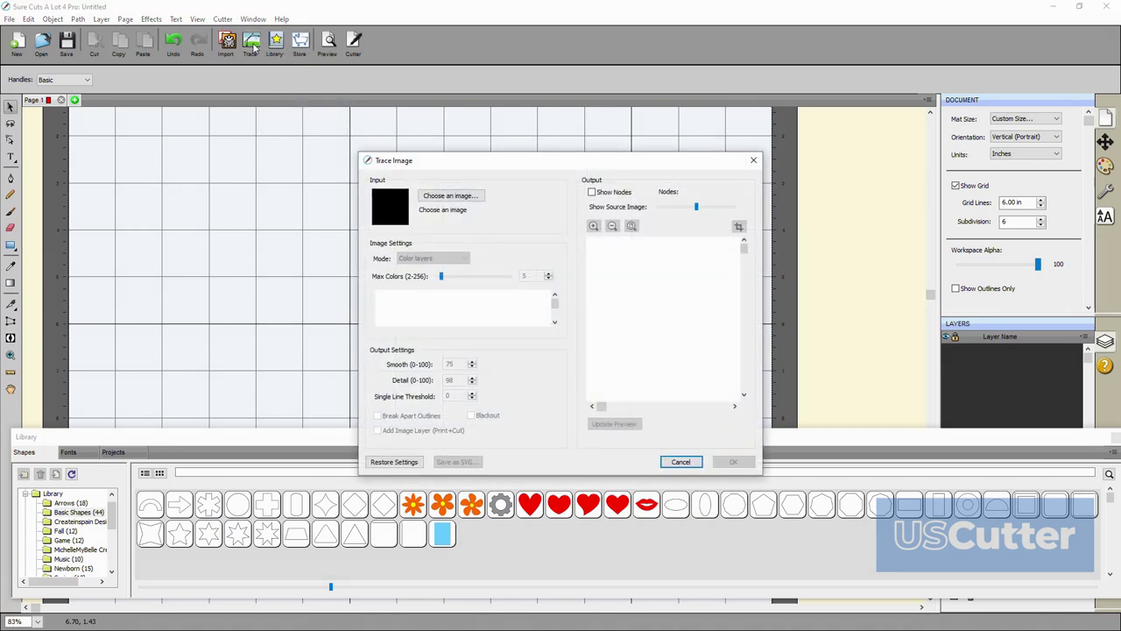
click(451, 197)
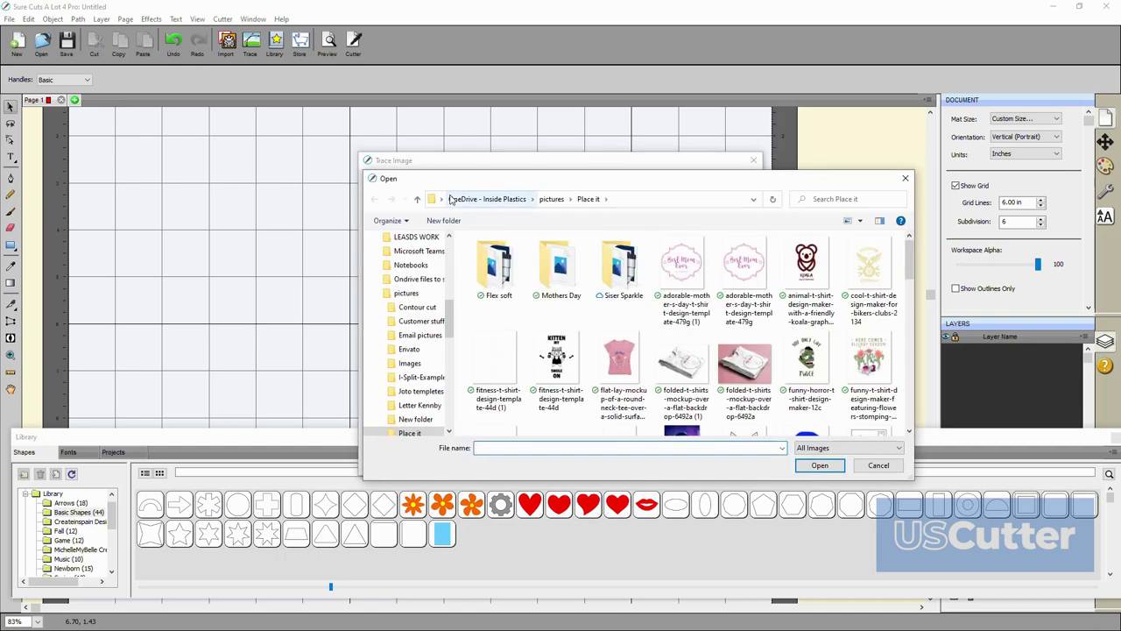
scroll(683, 322, down, 5)
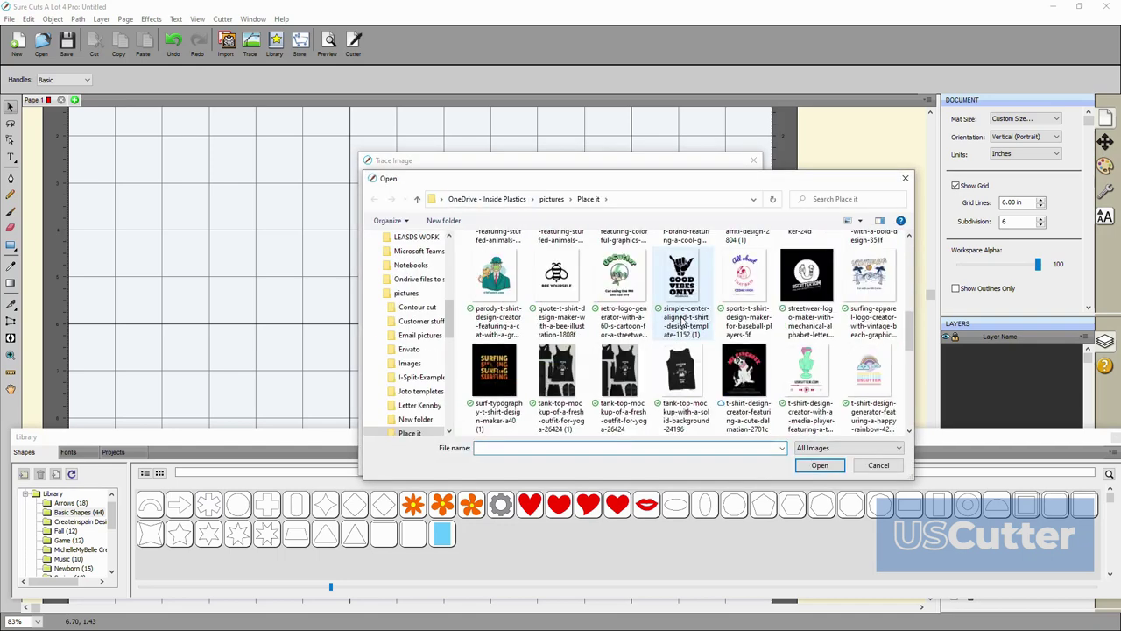
click(673, 298)
double_click(672, 298)
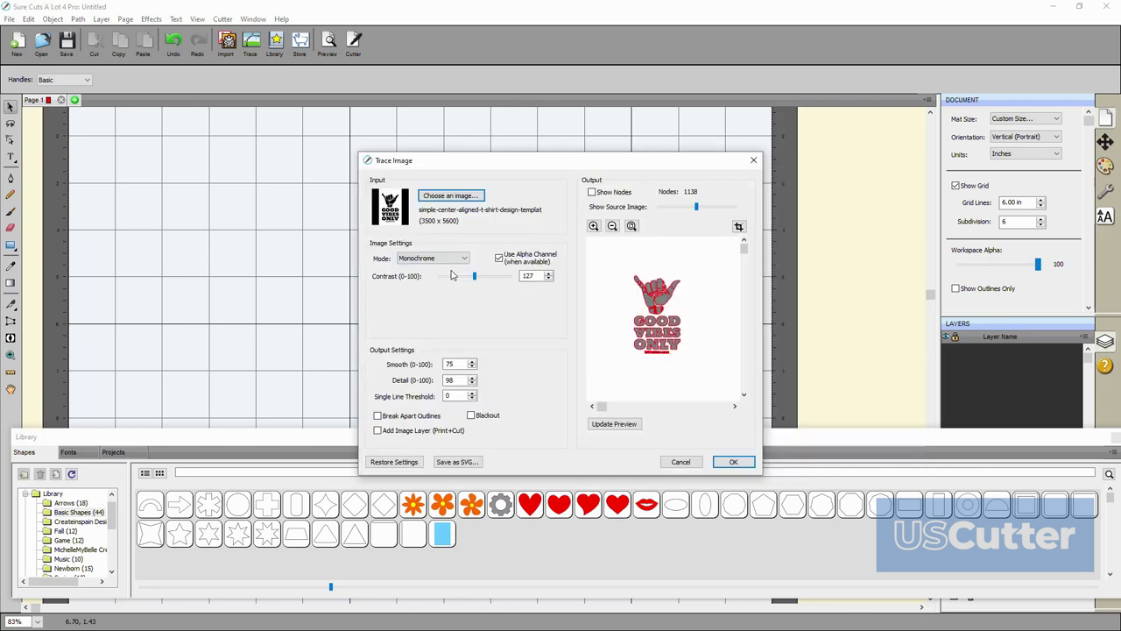
click(501, 259)
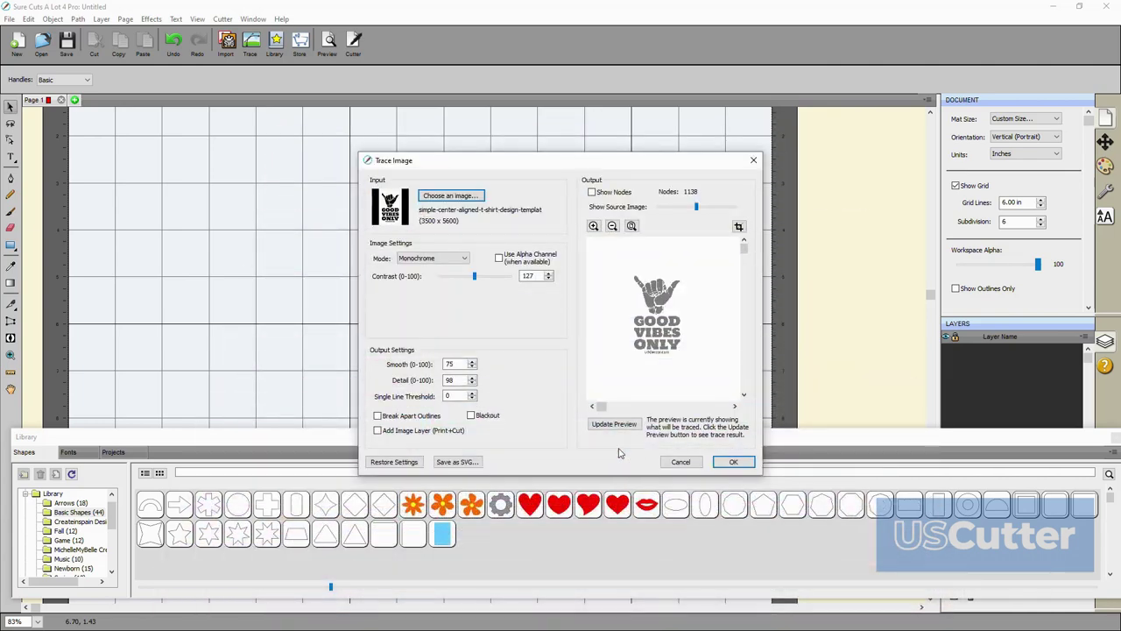
Refresh the Good Vibes trace preview to 1150 nodes and browse for a different image.
click(616, 424)
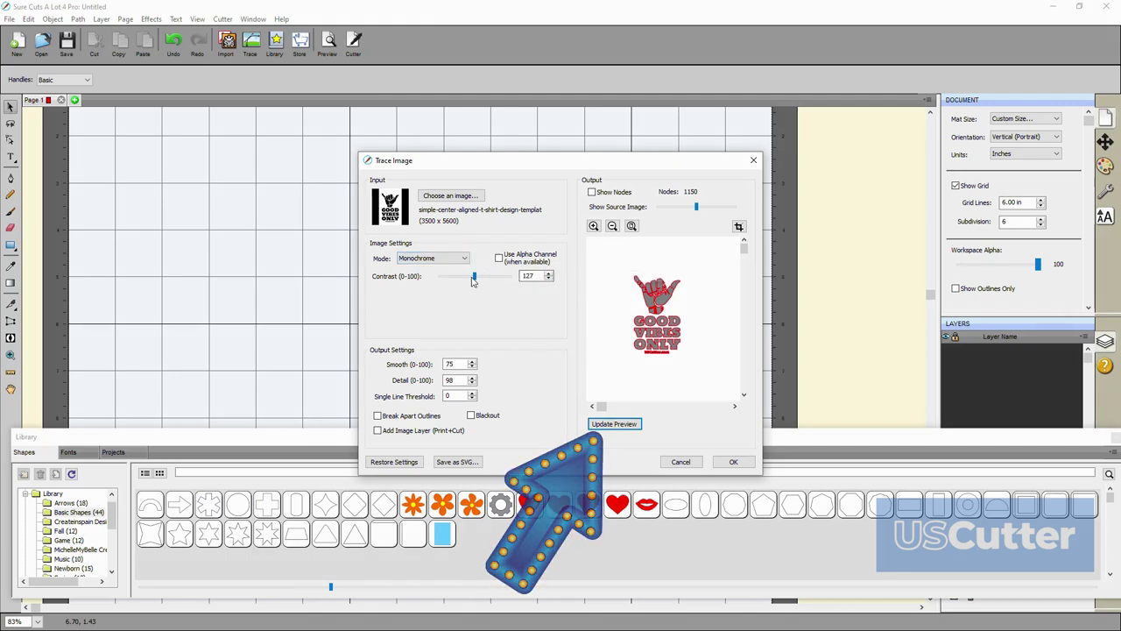
click(436, 196)
Load the rainbow design without alpha channel and preview it in Color layers mode.
double_click(833, 353)
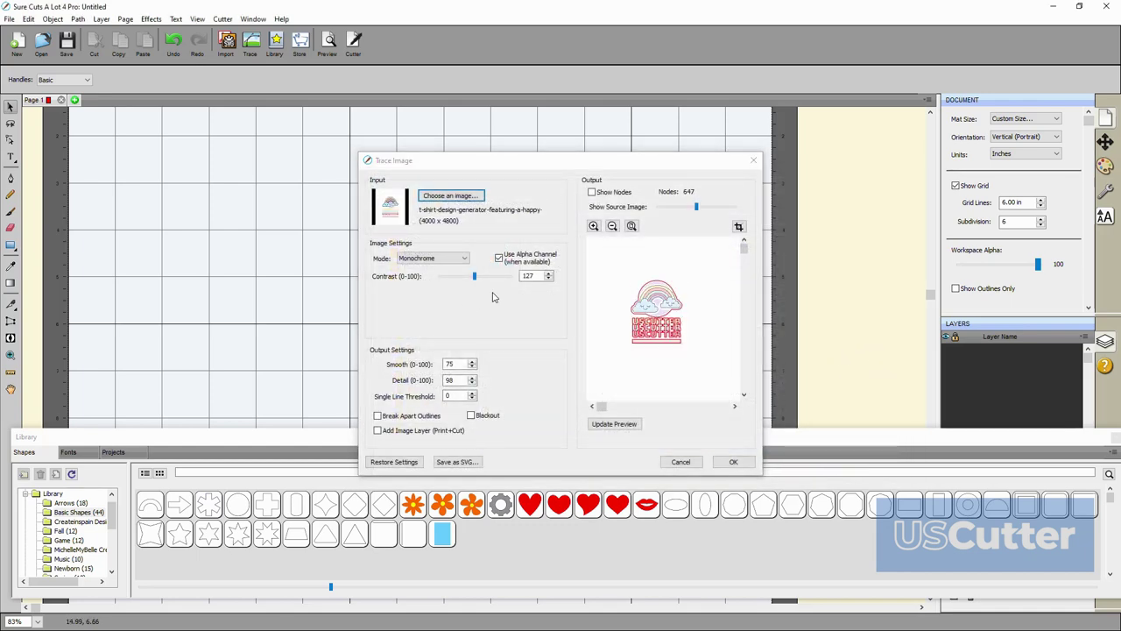
click(498, 258)
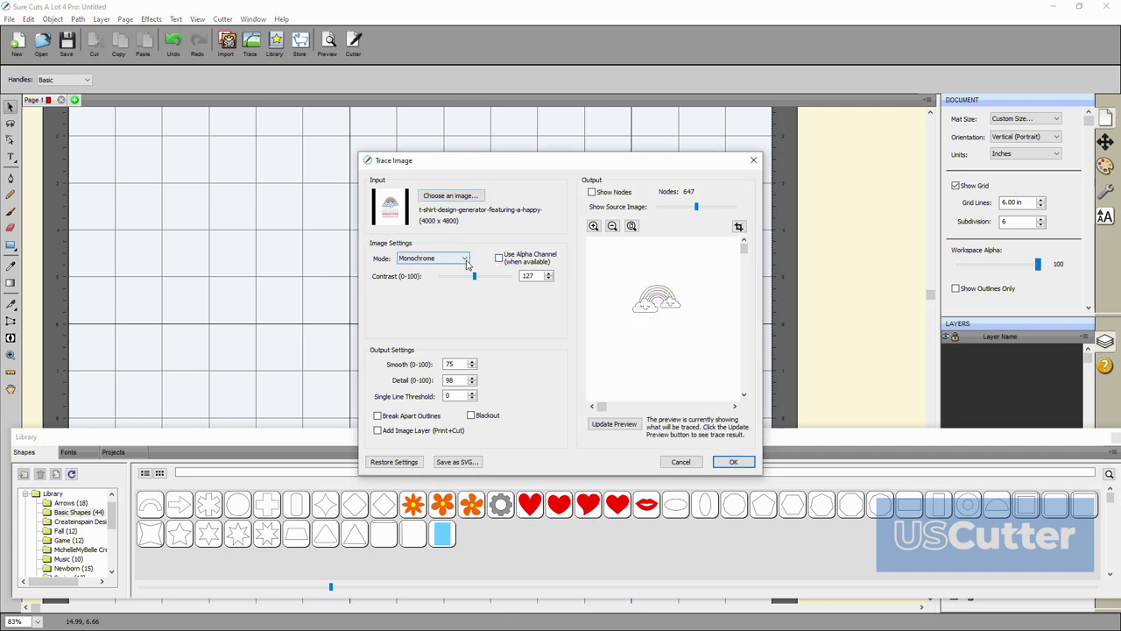
click(465, 259)
click(449, 276)
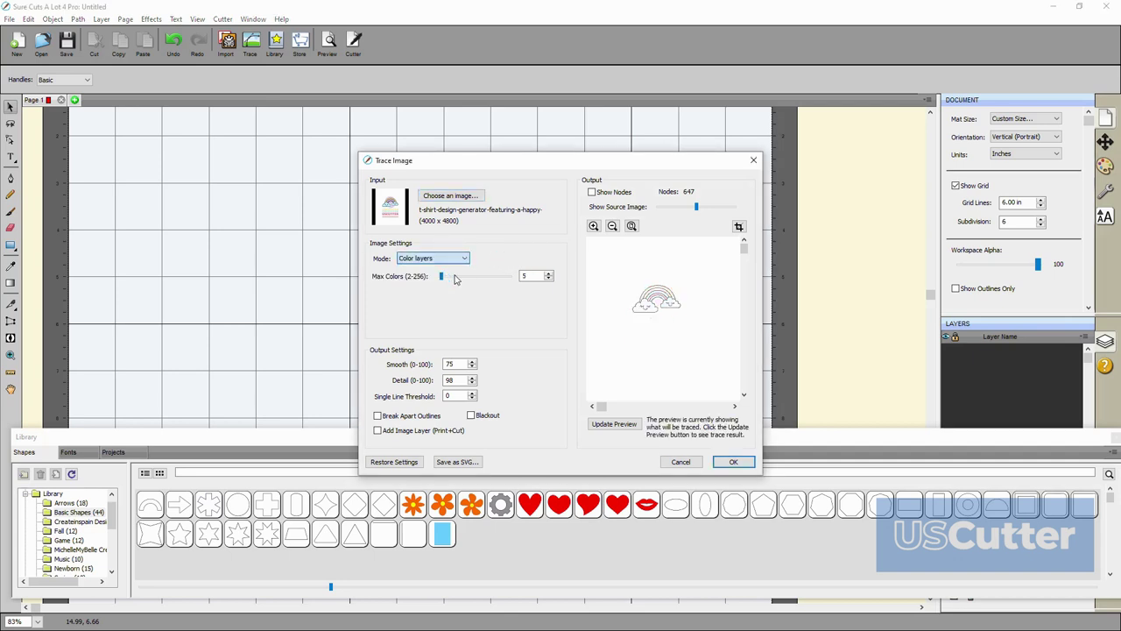
click(604, 426)
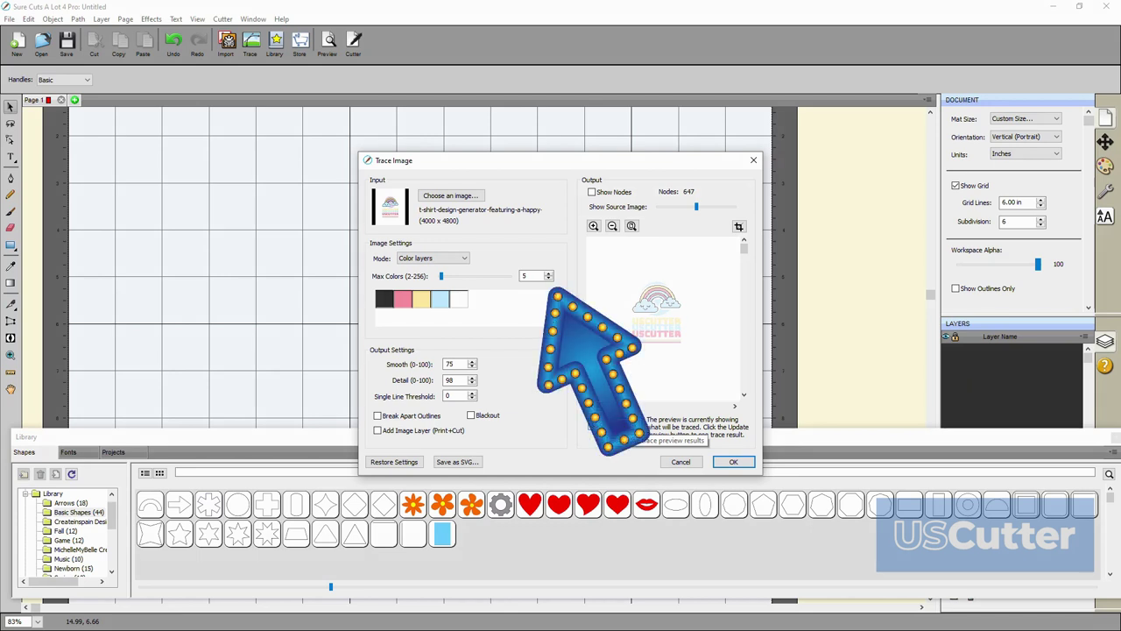
Set Max Colors to 6, exclude purple, yellow and light blue, and update the preview.
click(549, 273)
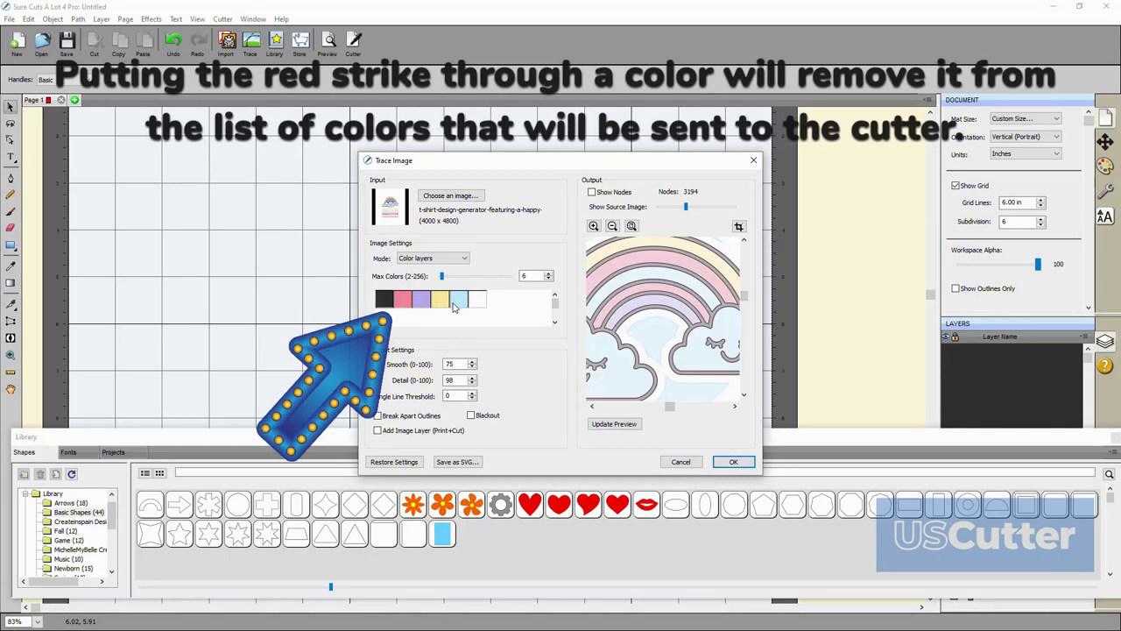
click(454, 302)
click(610, 424)
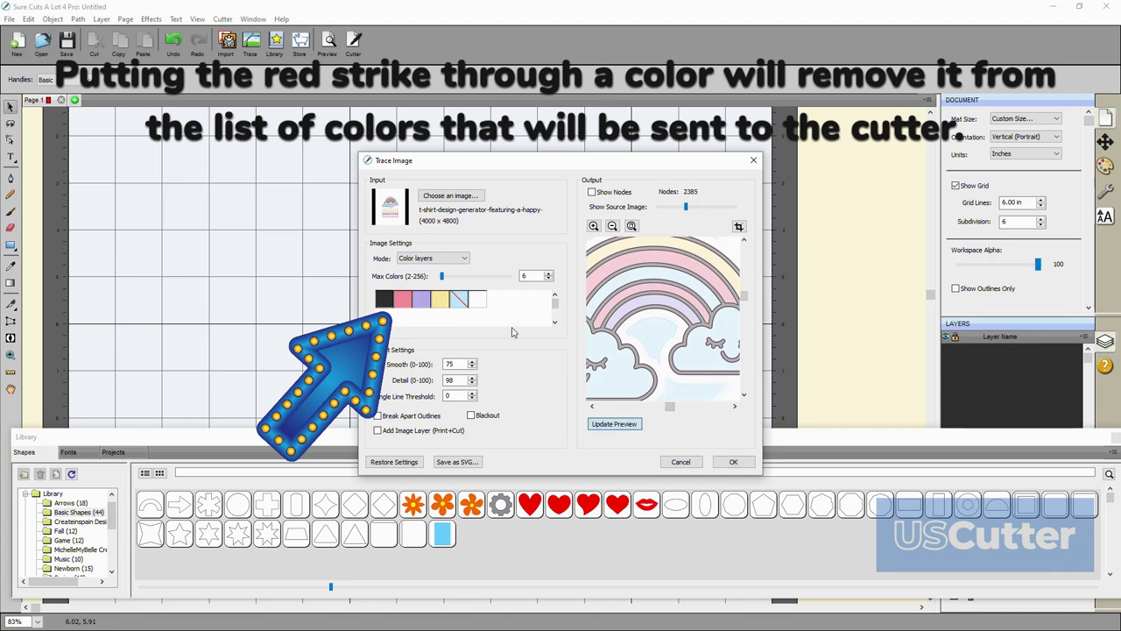
click(459, 301)
click(439, 301)
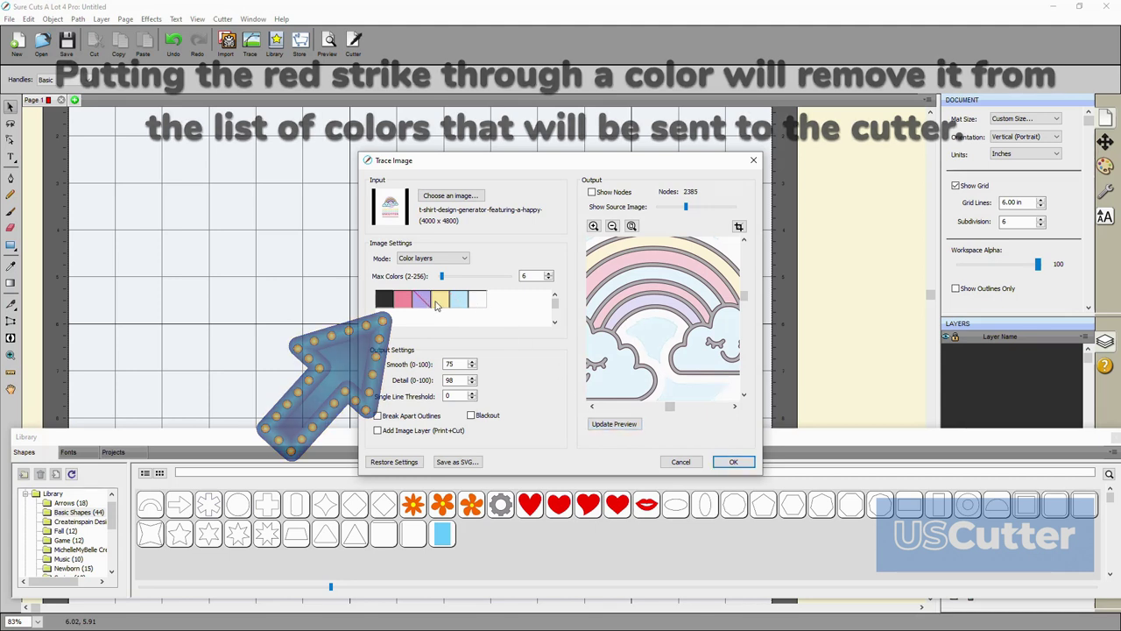
click(420, 302)
click(459, 302)
click(602, 427)
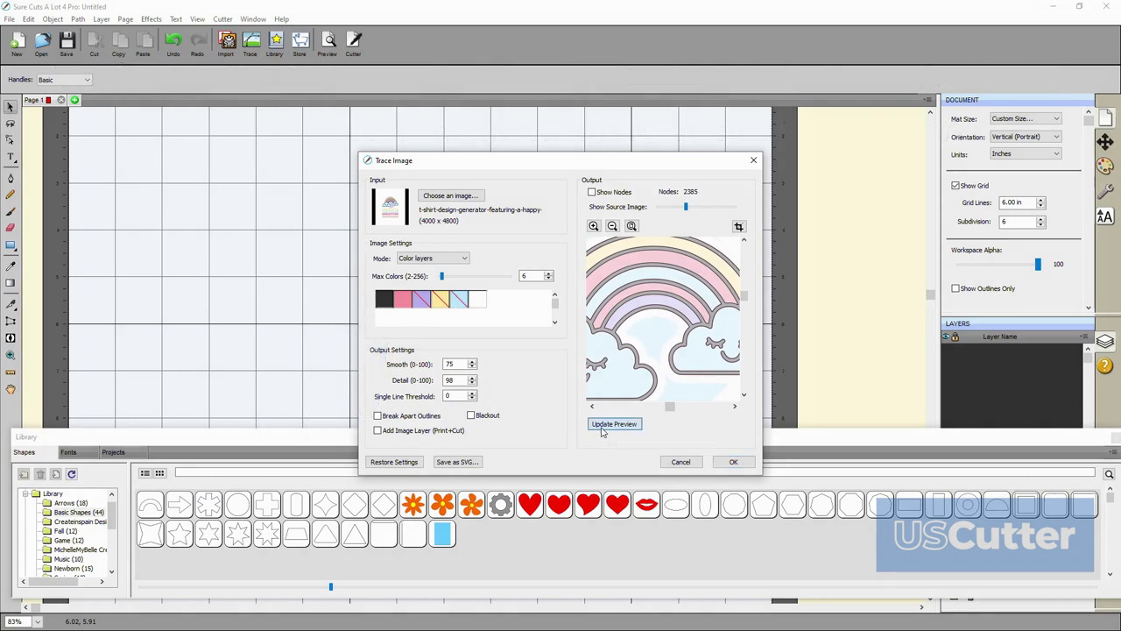
Switch the trace to Single color mode with contrast 66, then reopen the Mode list.
click(433, 257)
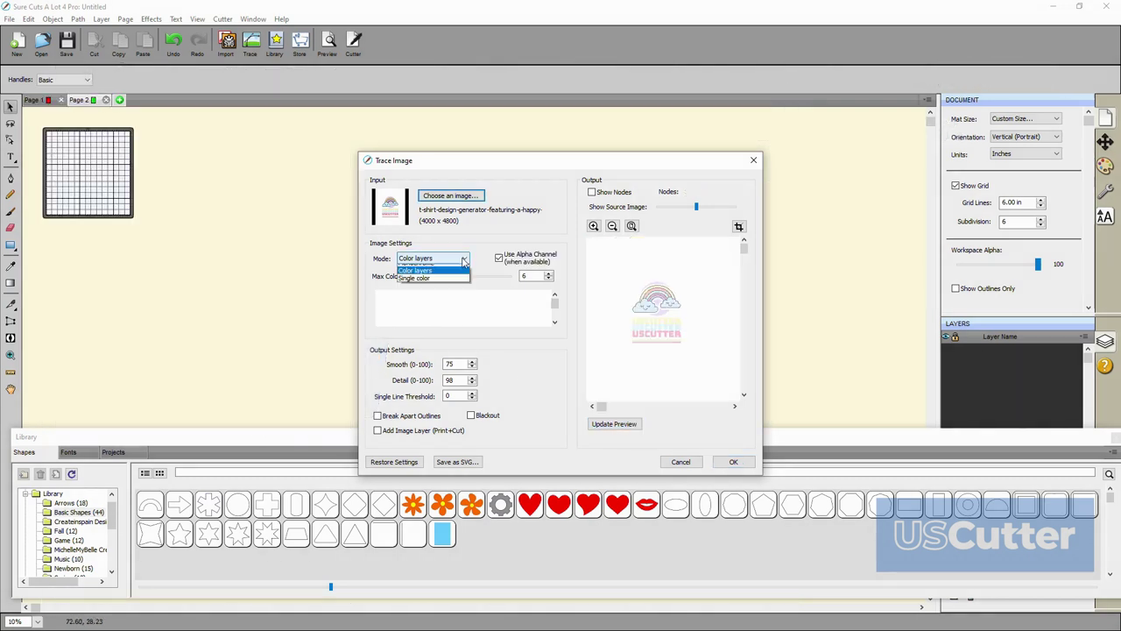
click(445, 283)
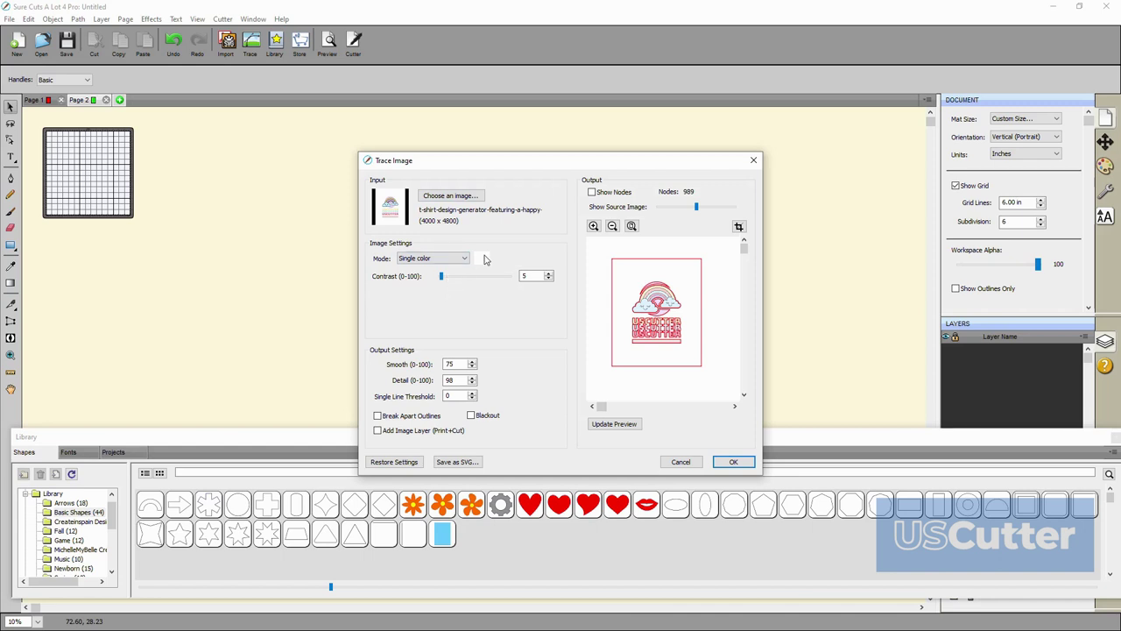
click(549, 279)
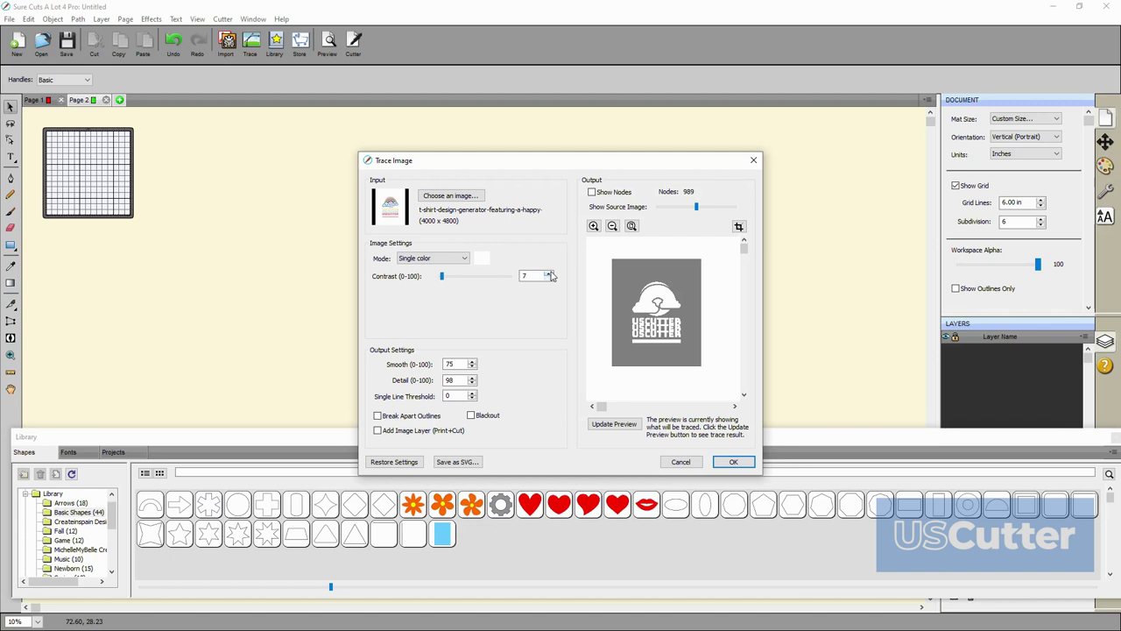
mouse_move(443, 277)
mouse_down()
mouse_move(482, 280)
mouse_move(458, 277)
mouse_up()
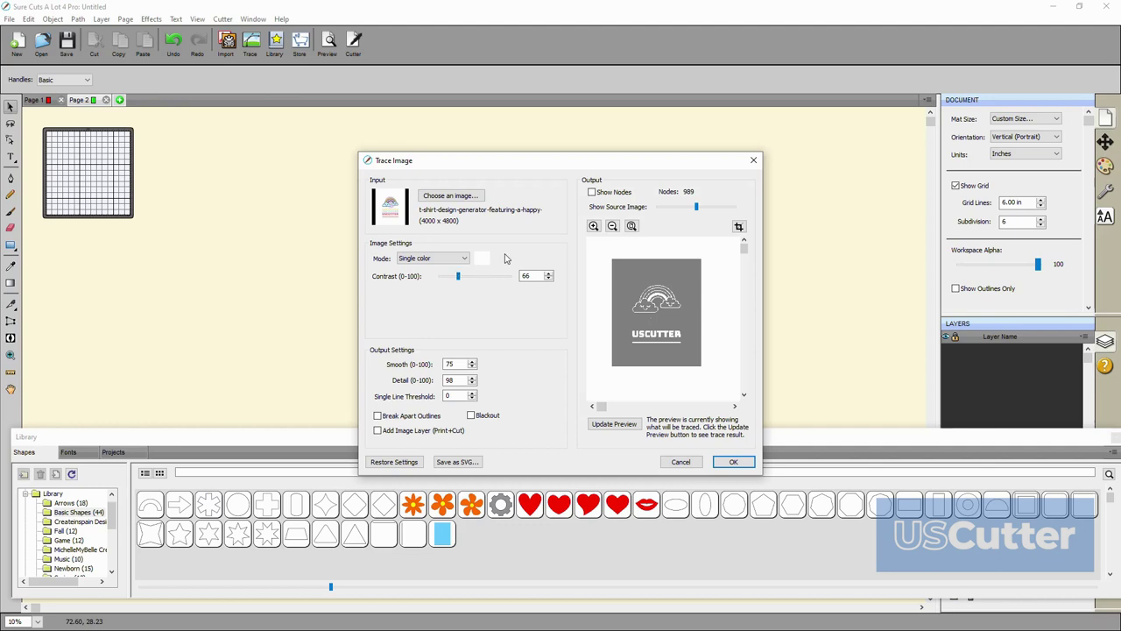
click(483, 259)
click(456, 260)
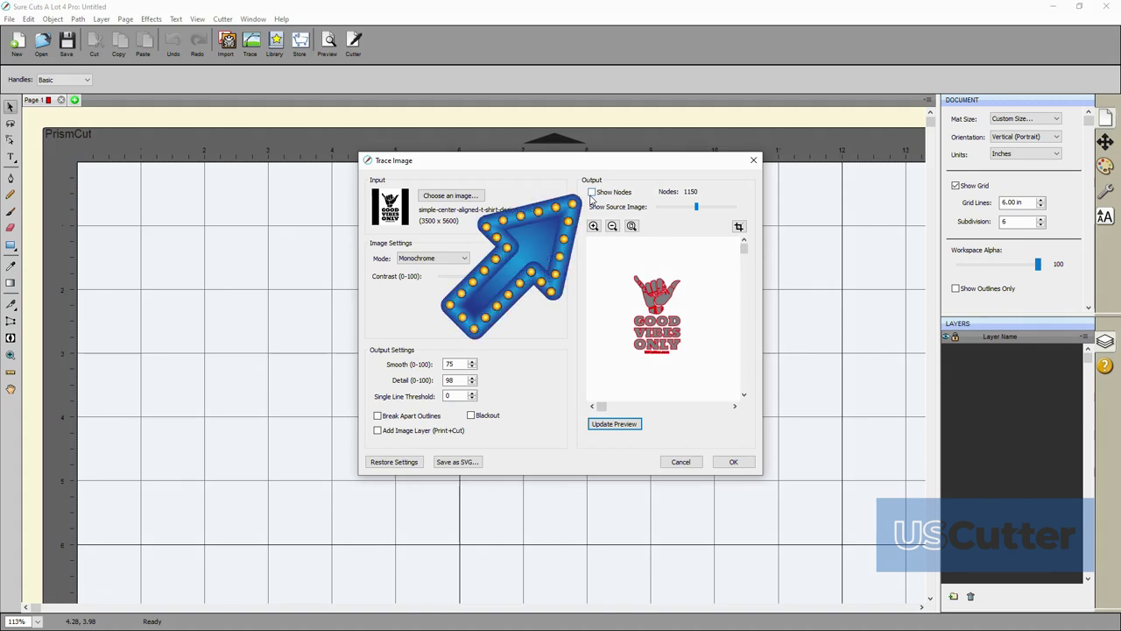
Toggle the traced-node display on and off in the Good Vibes preview.
click(592, 193)
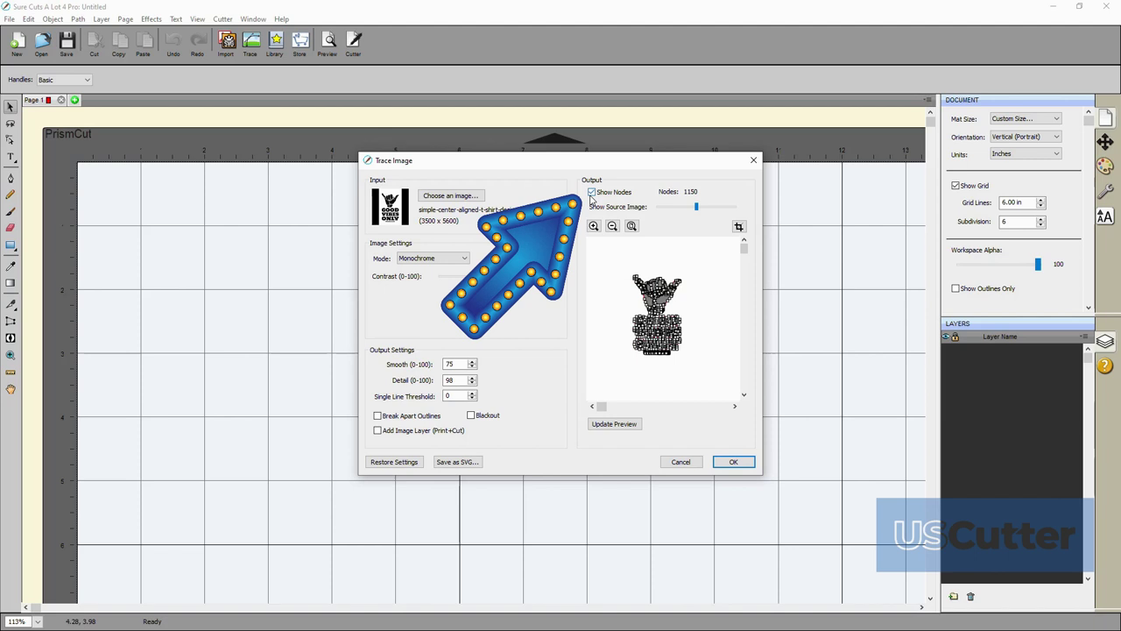
click(614, 423)
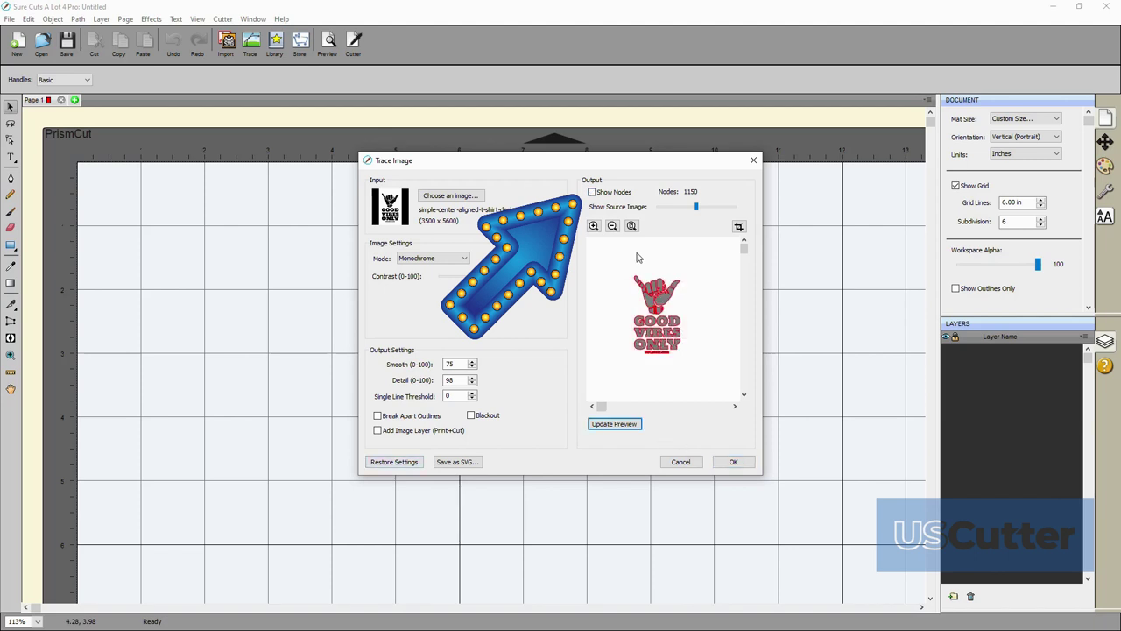
click(592, 193)
click(592, 192)
click(592, 192)
click(591, 196)
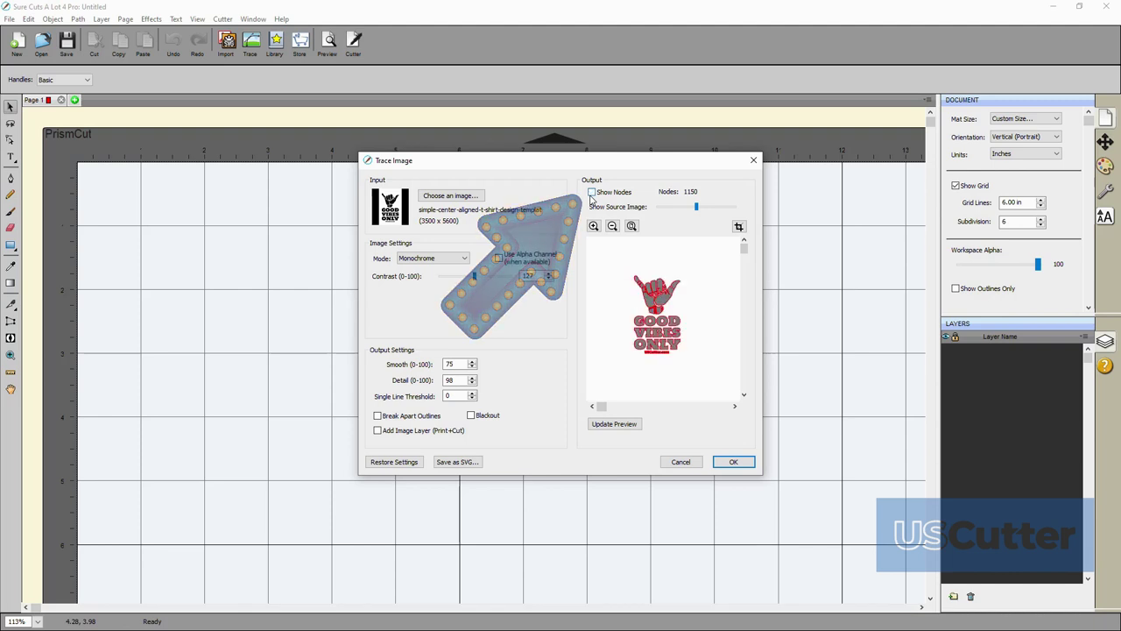
Fade the source image, zoom and fit the preview, then frame the design for cropping.
mouse_move(699, 208)
mouse_down()
mouse_move(655, 206)
mouse_move(701, 215)
mouse_move(687, 217)
mouse_up()
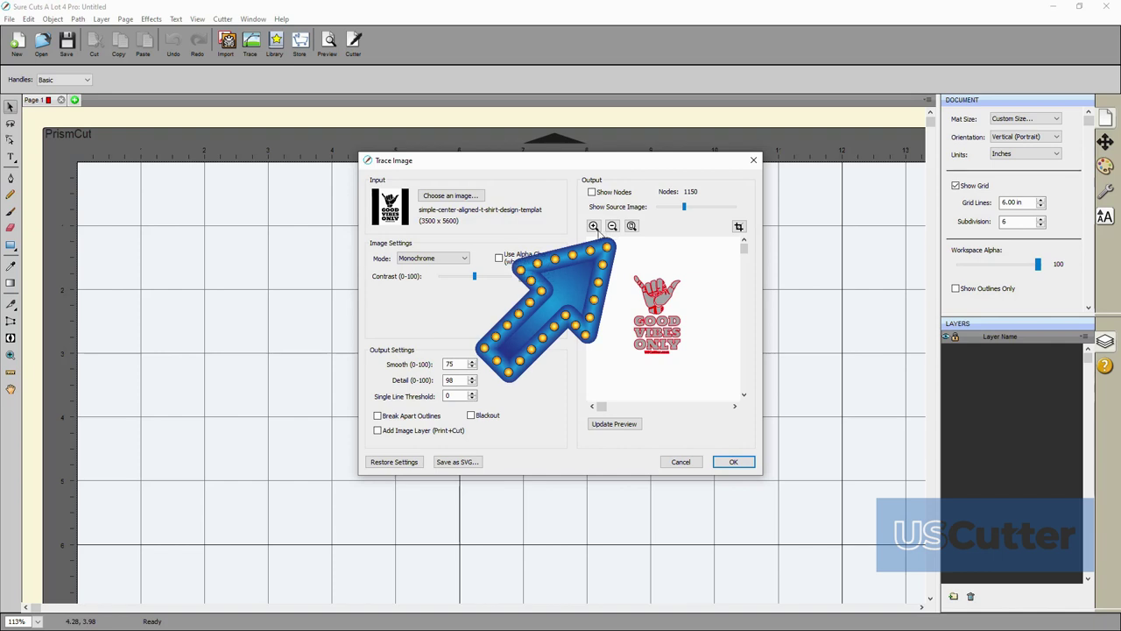
click(593, 226)
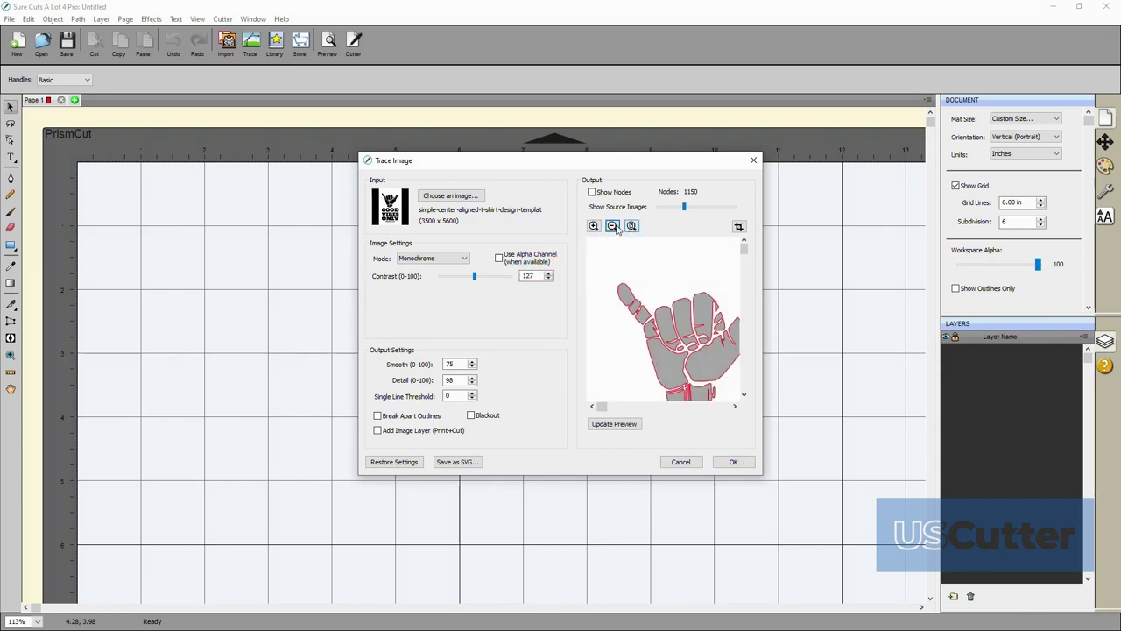
click(631, 226)
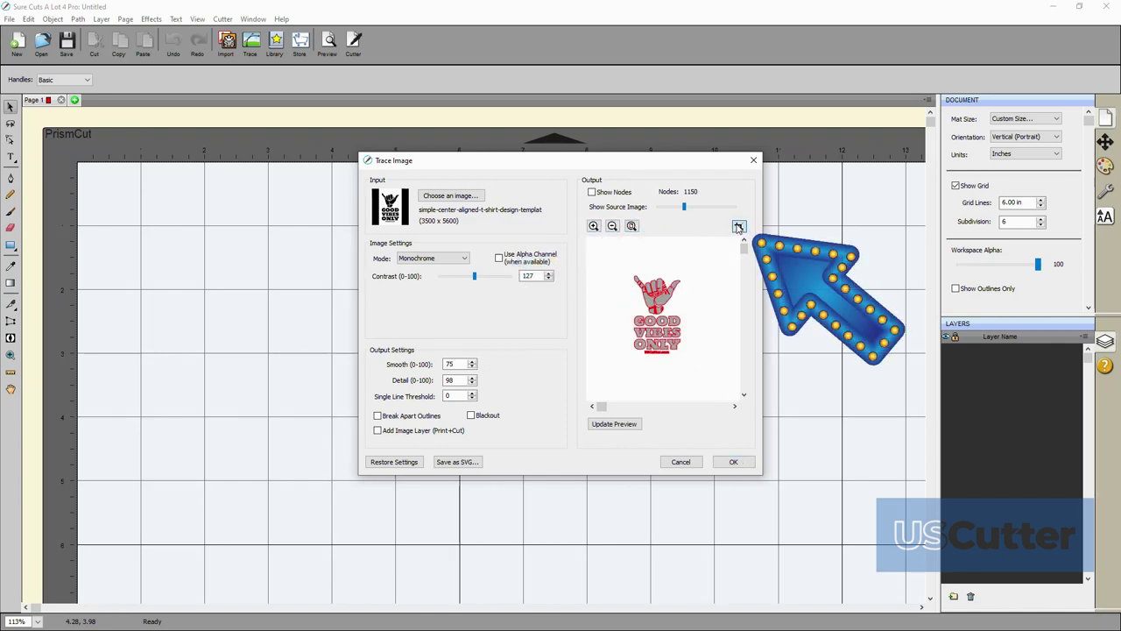
click(739, 226)
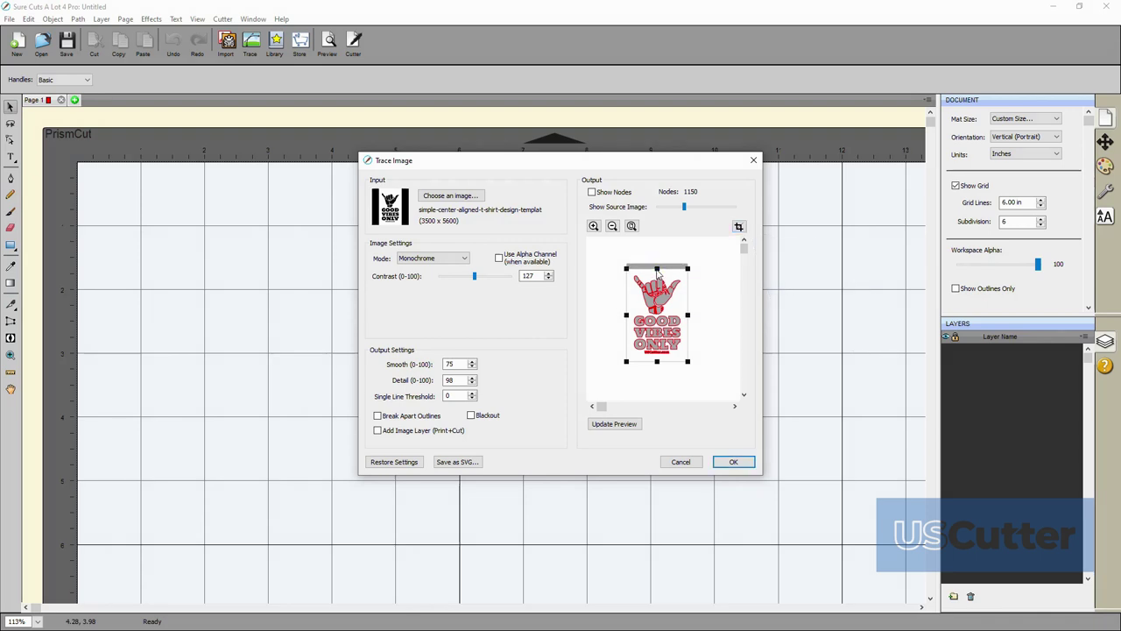
Turn off cropping, refresh the preview, set Smooth to 99, then restore default trace settings.
click(738, 226)
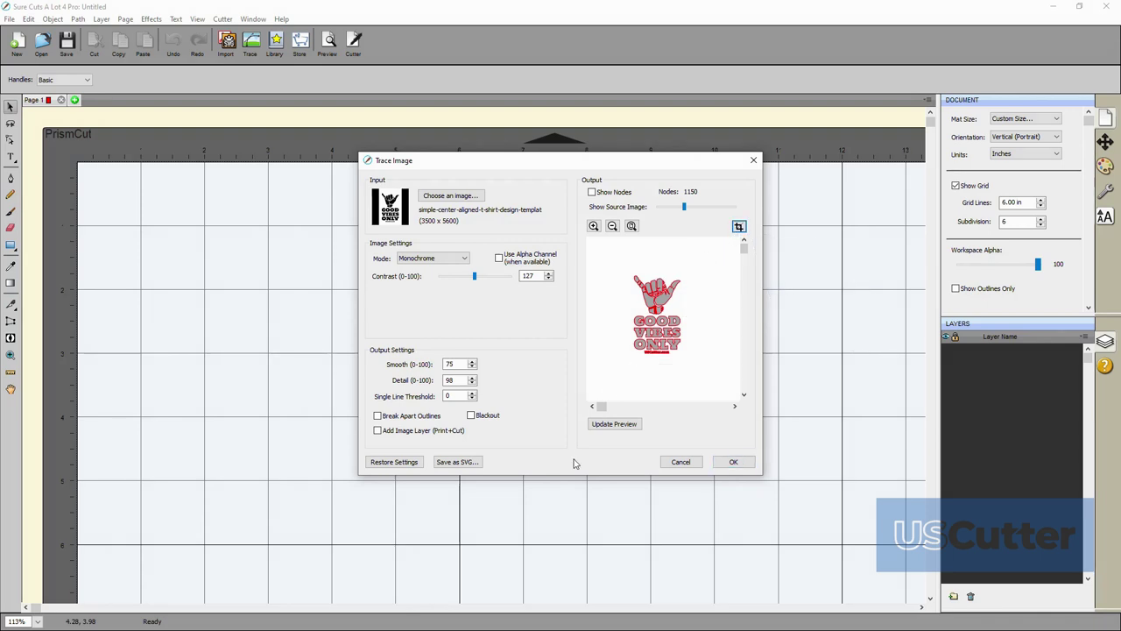
click(615, 424)
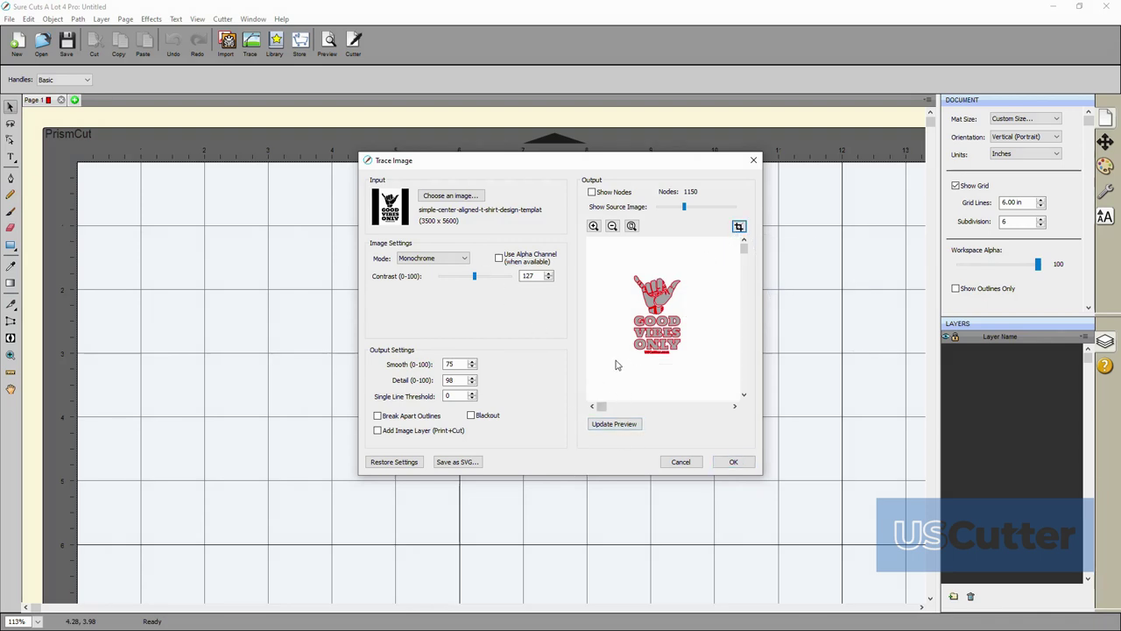
click(608, 424)
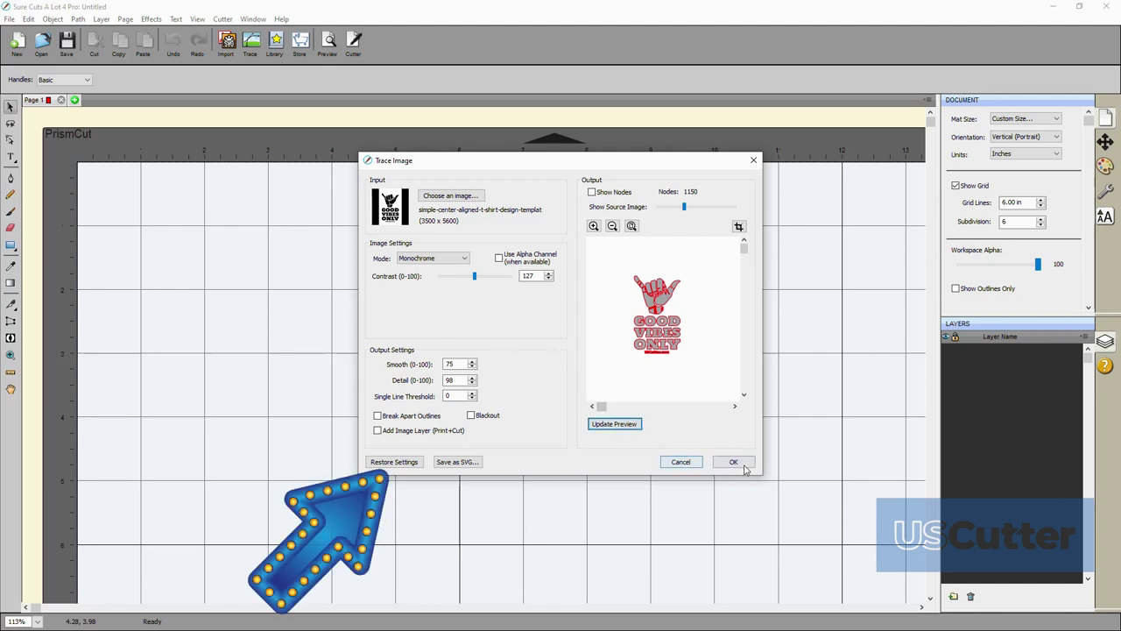
double_click(456, 364)
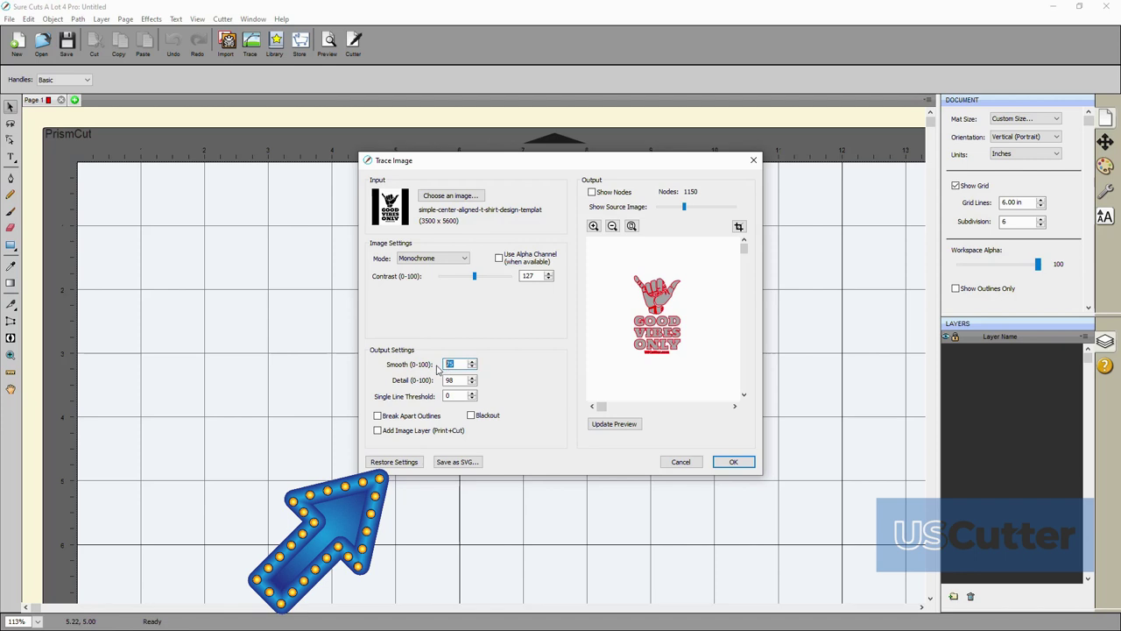
text(99)
click(448, 396)
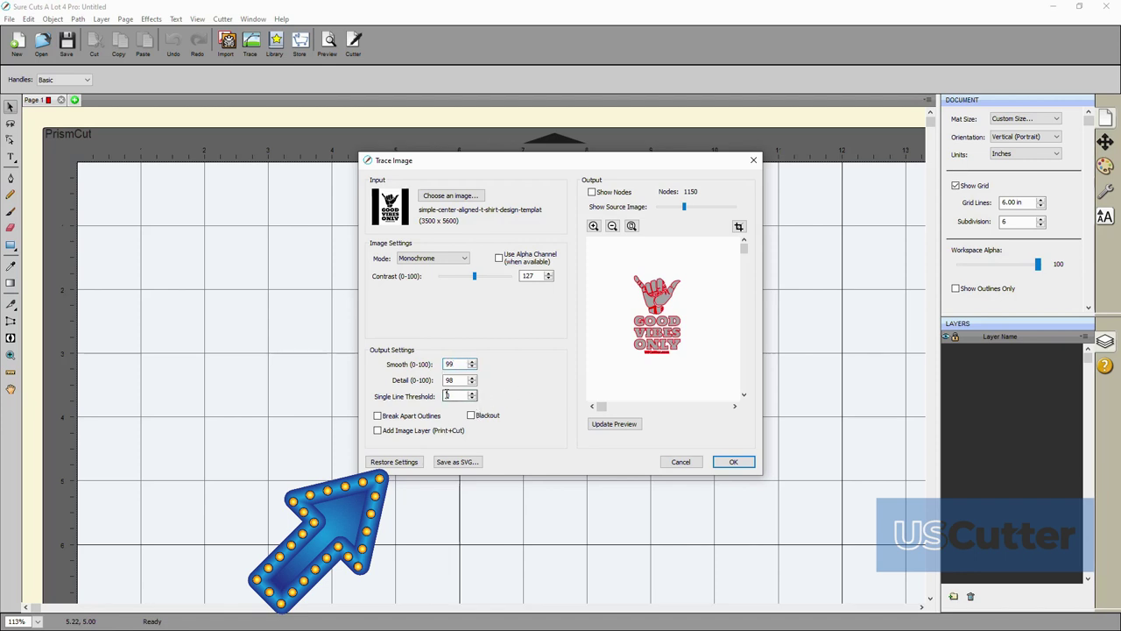
click(390, 462)
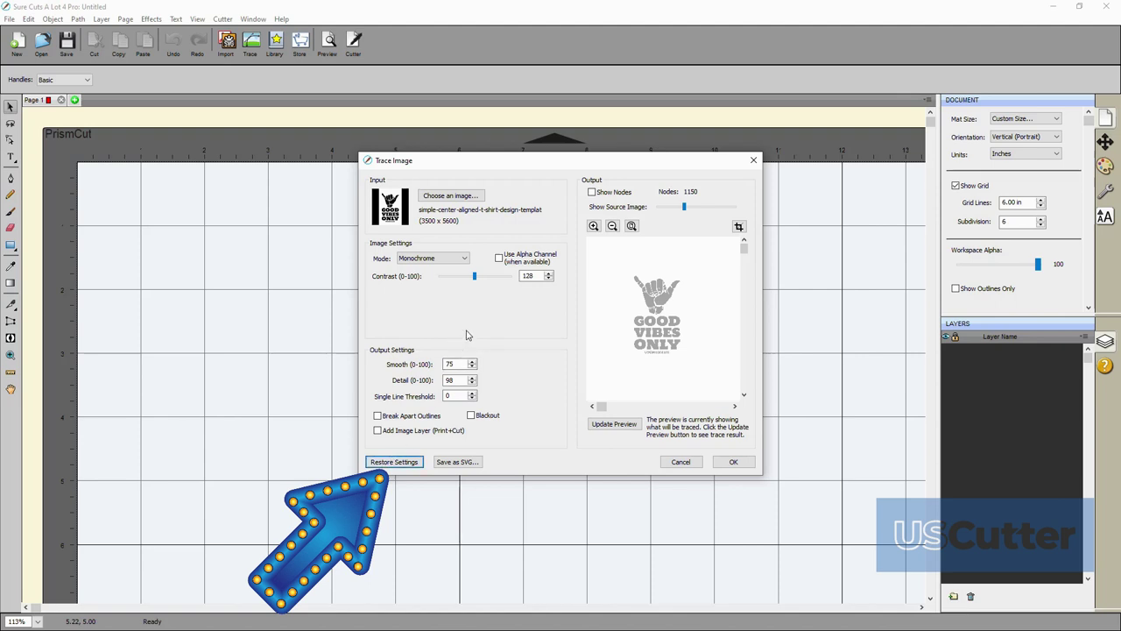
click(442, 466)
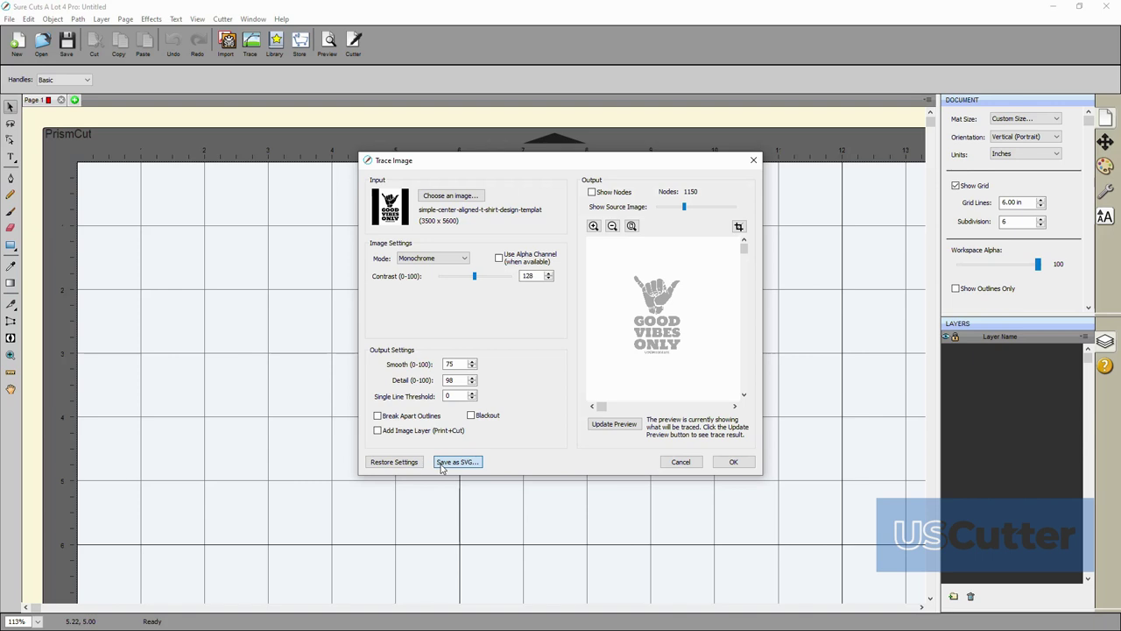
click(456, 462)
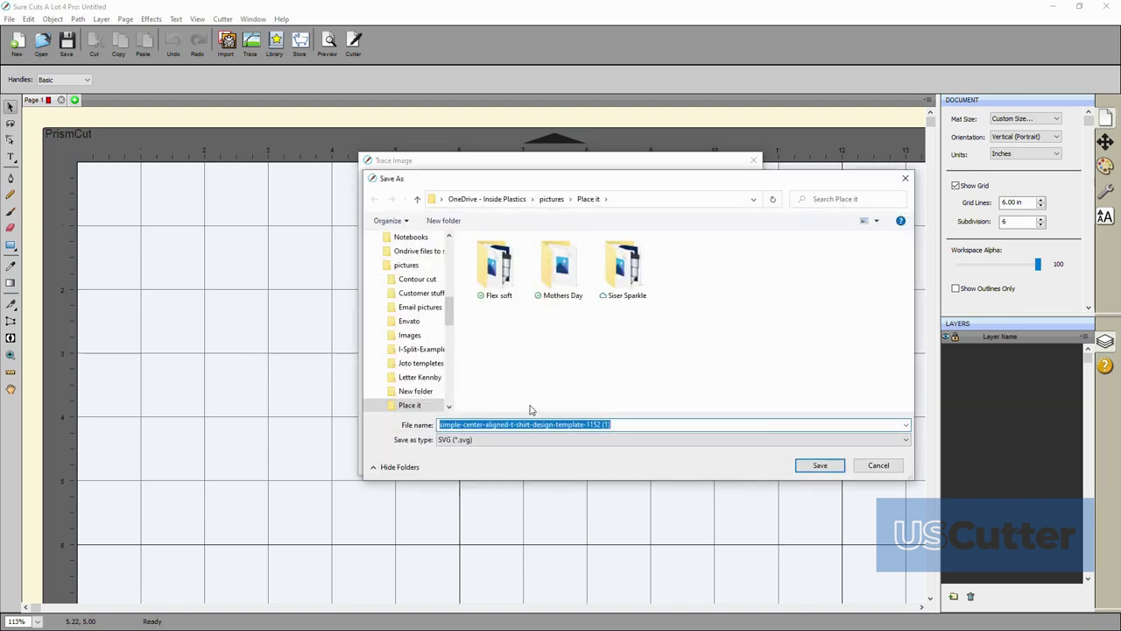
click(878, 465)
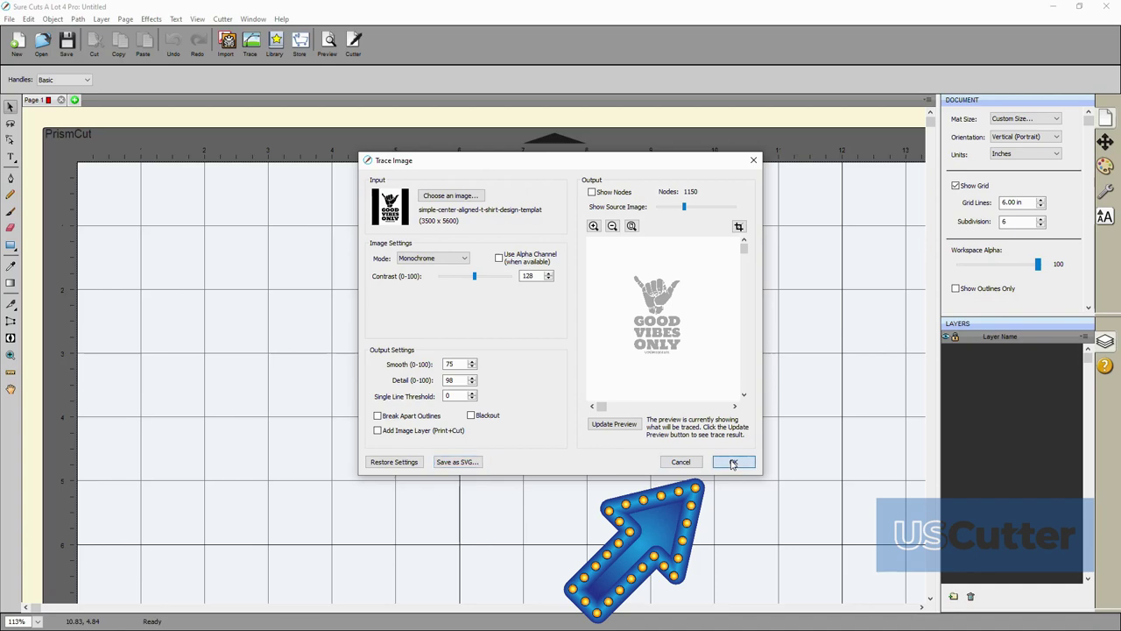
click(731, 461)
Place the traced Good Vibes Only design on the page and review, then close, Cut Settings.
scroll(657, 464, down, 1)
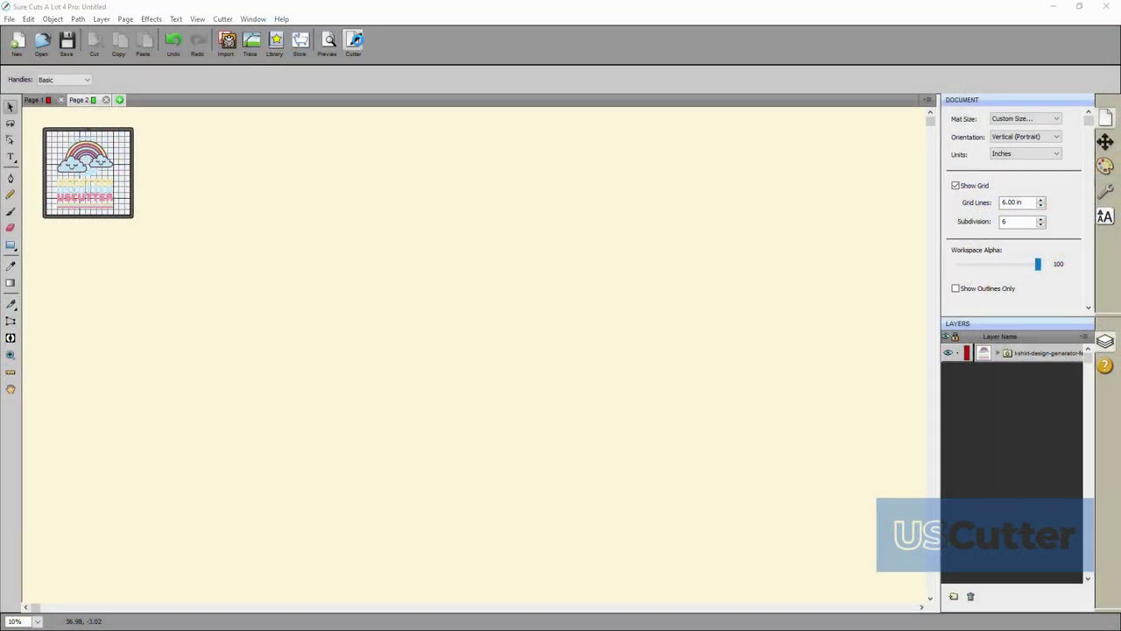
click(355, 41)
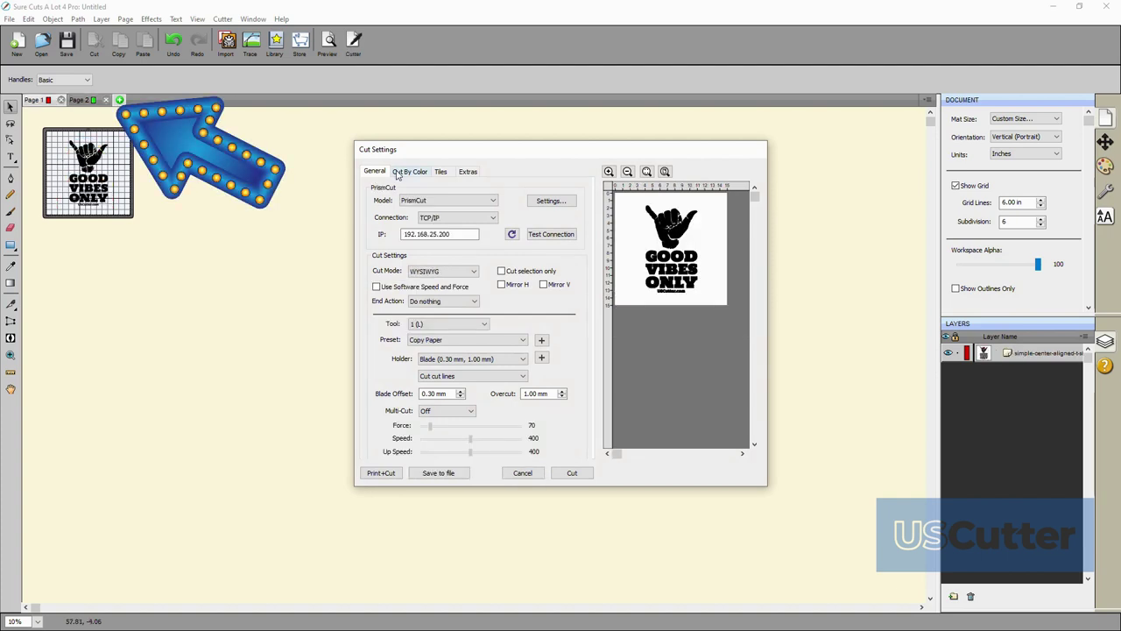
click(522, 473)
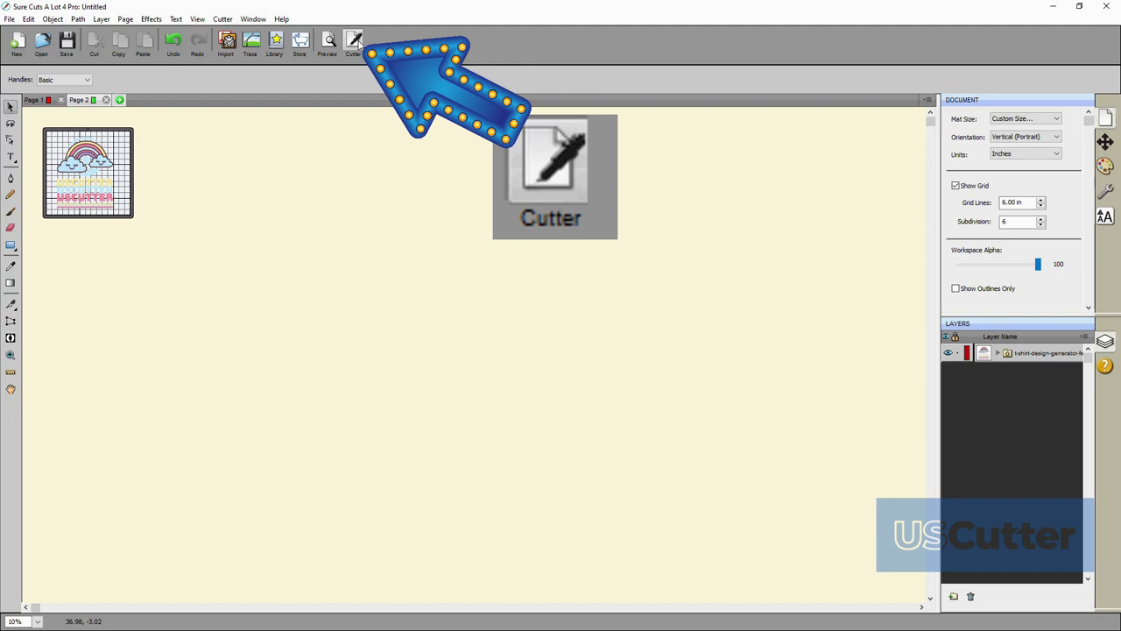
click(358, 44)
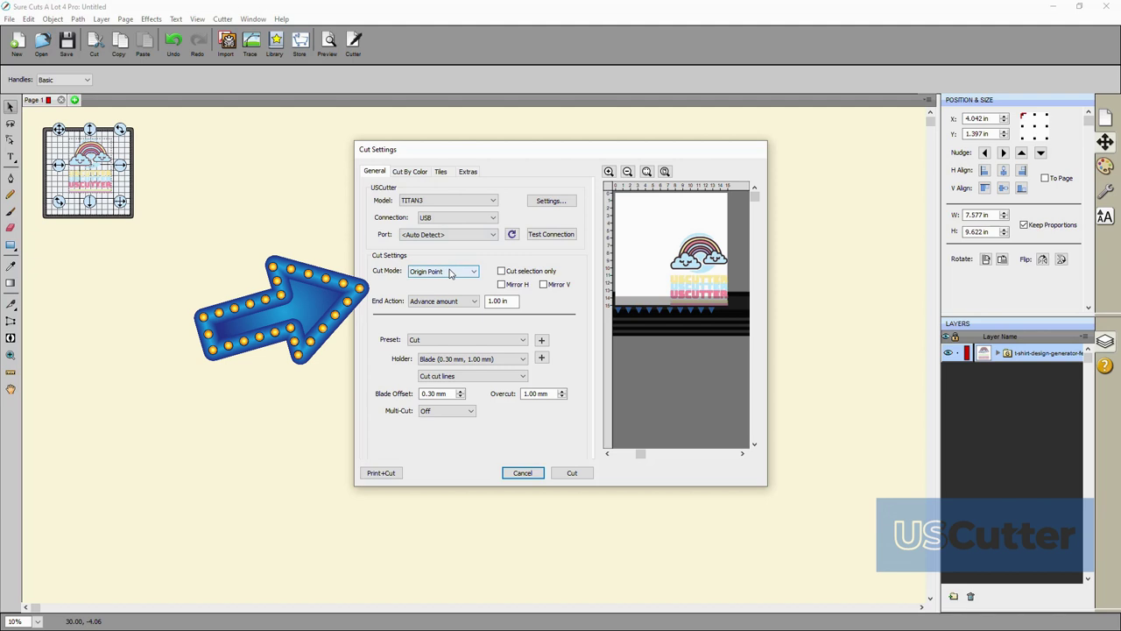
click(450, 273)
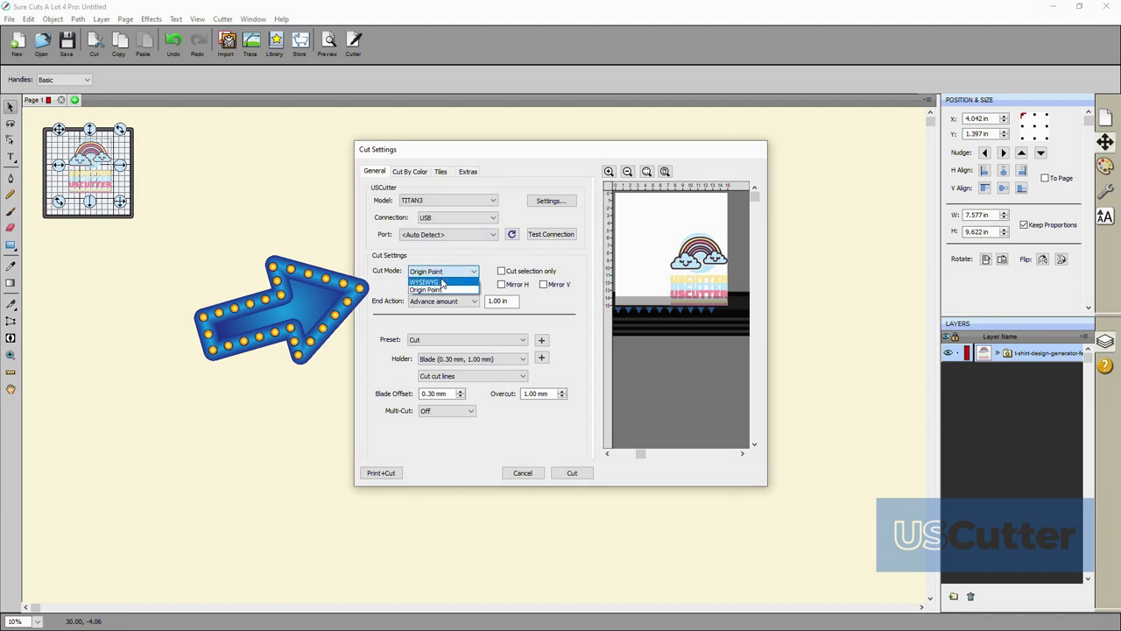
click(448, 281)
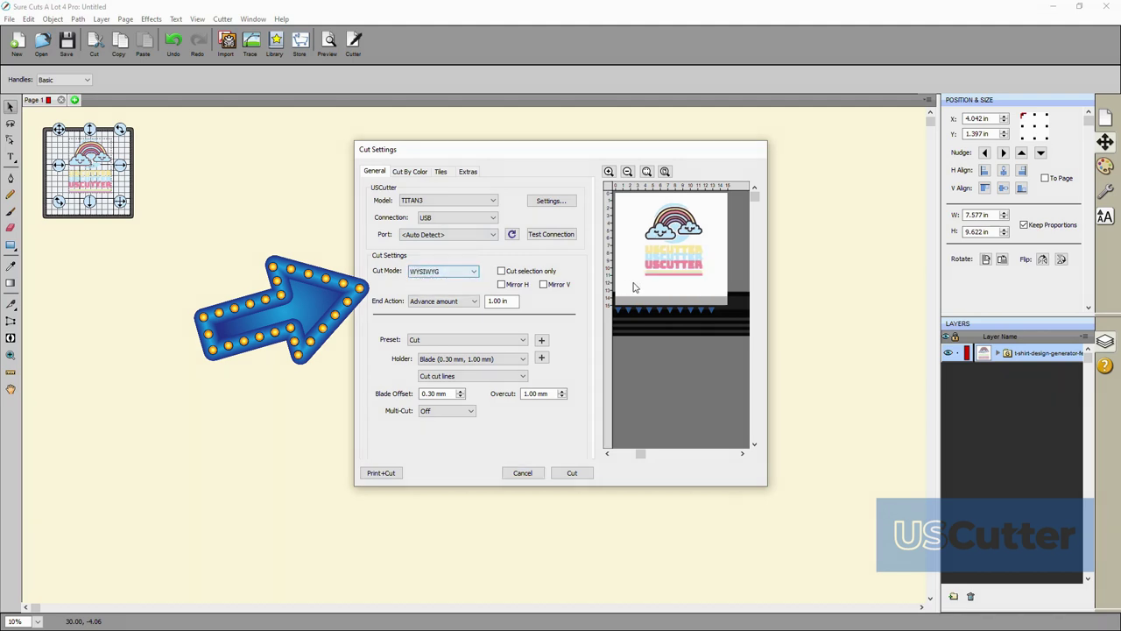
click(451, 271)
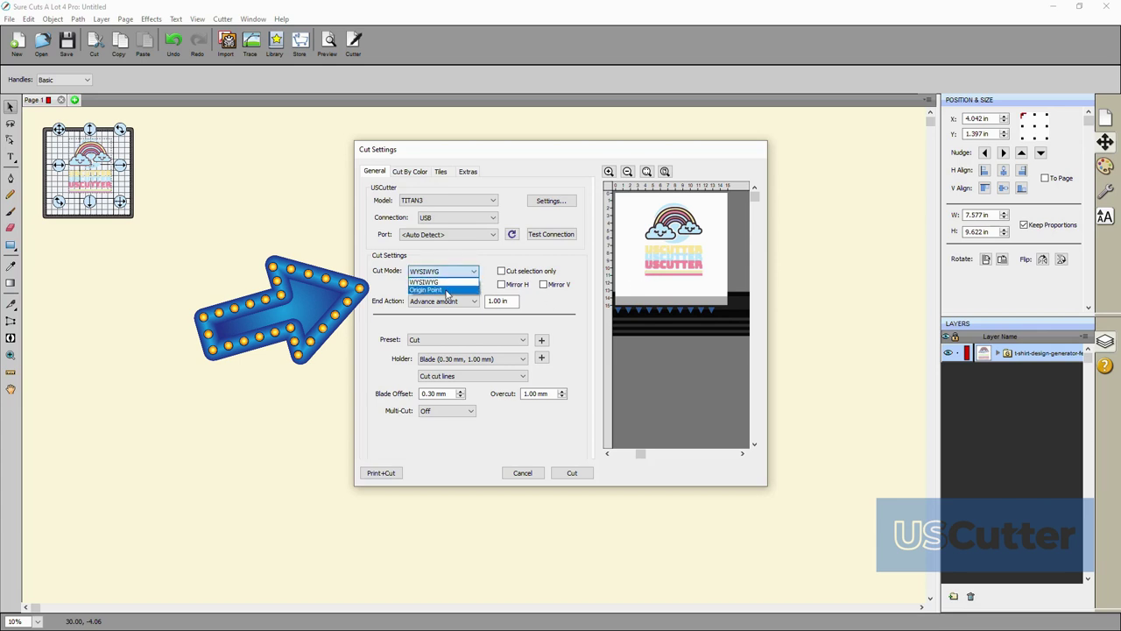
click(446, 295)
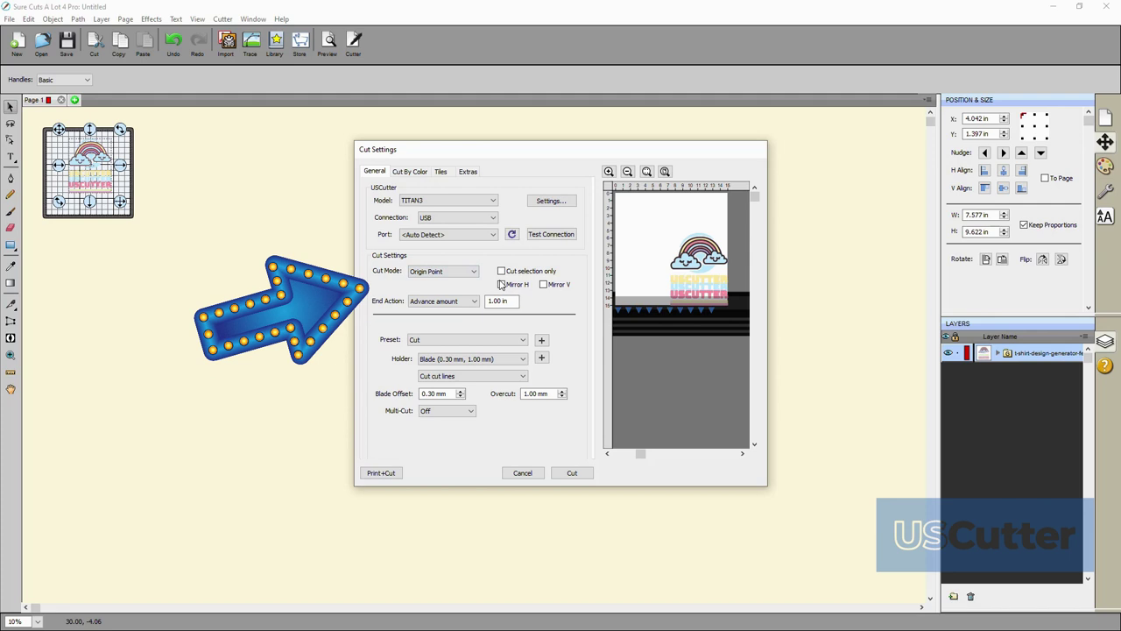
click(438, 300)
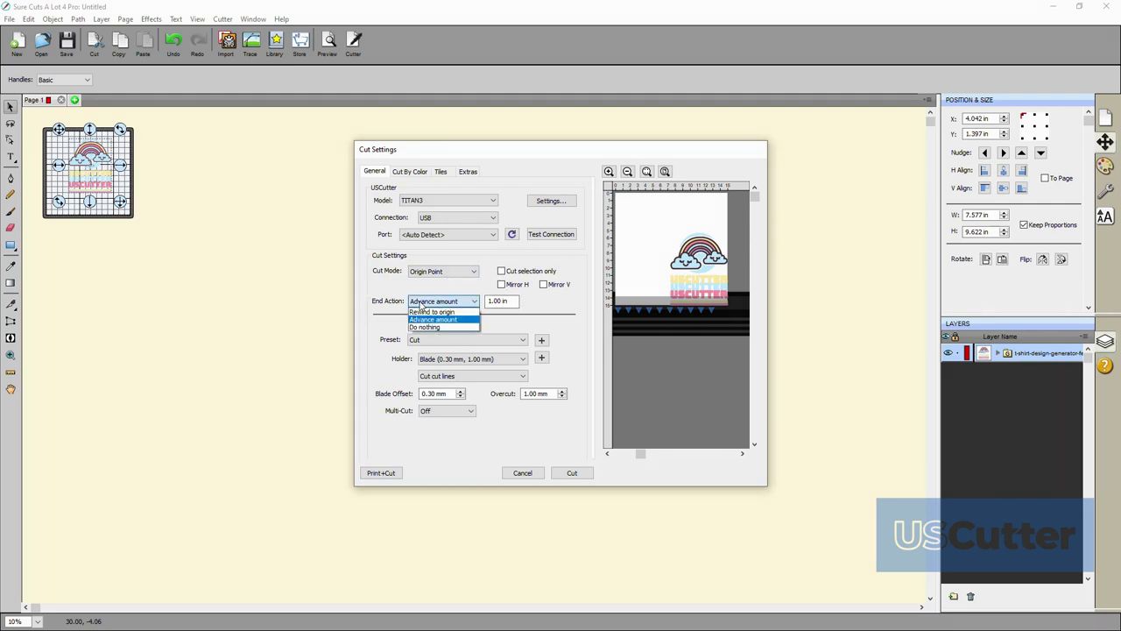
click(428, 313)
click(438, 300)
click(433, 319)
click(438, 300)
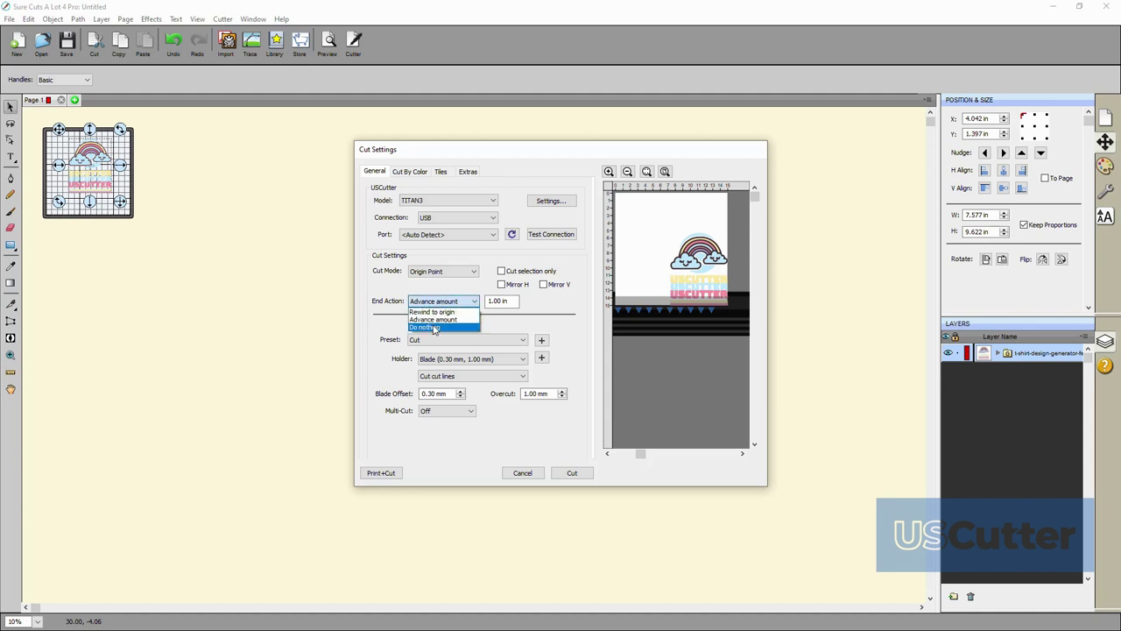
click(435, 327)
click(439, 301)
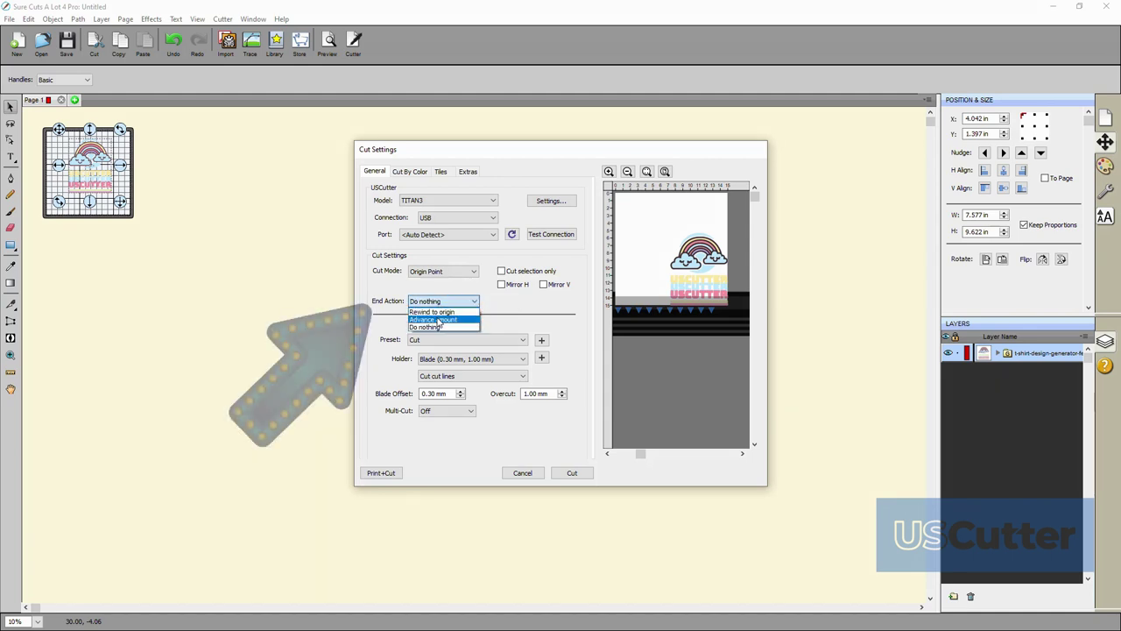
click(434, 319)
click(514, 300)
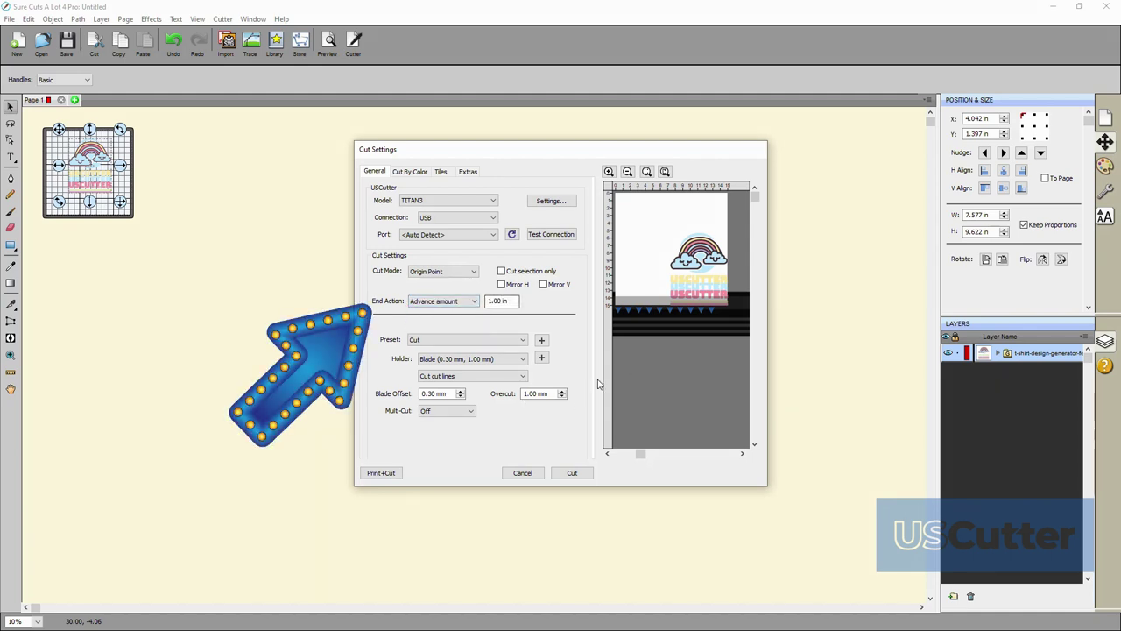
click(501, 270)
click(502, 285)
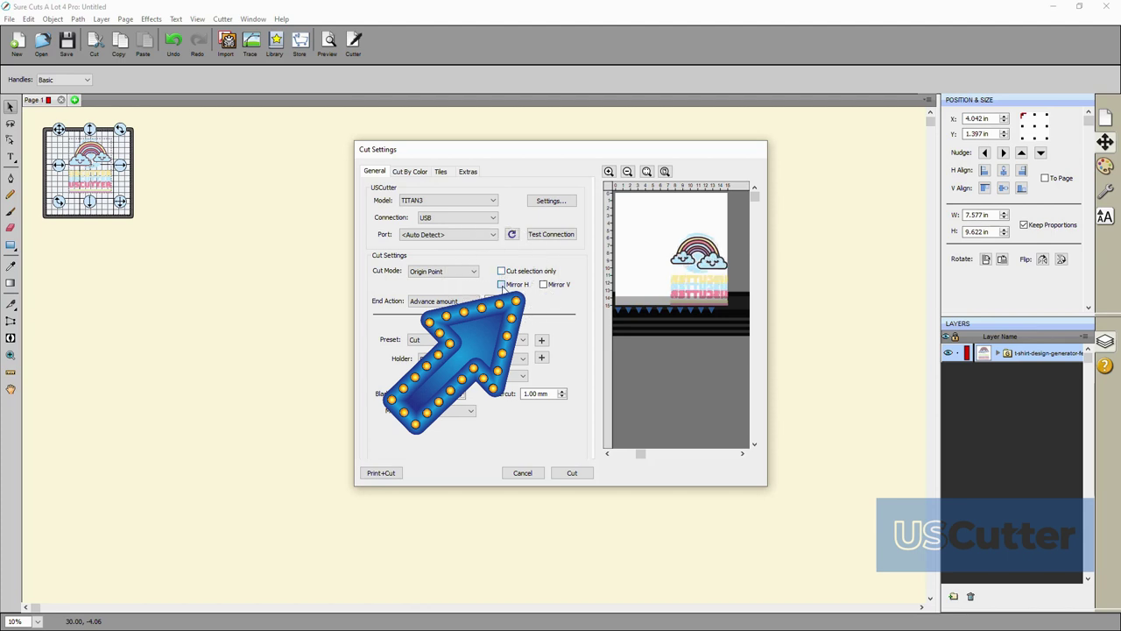
click(502, 285)
click(543, 285)
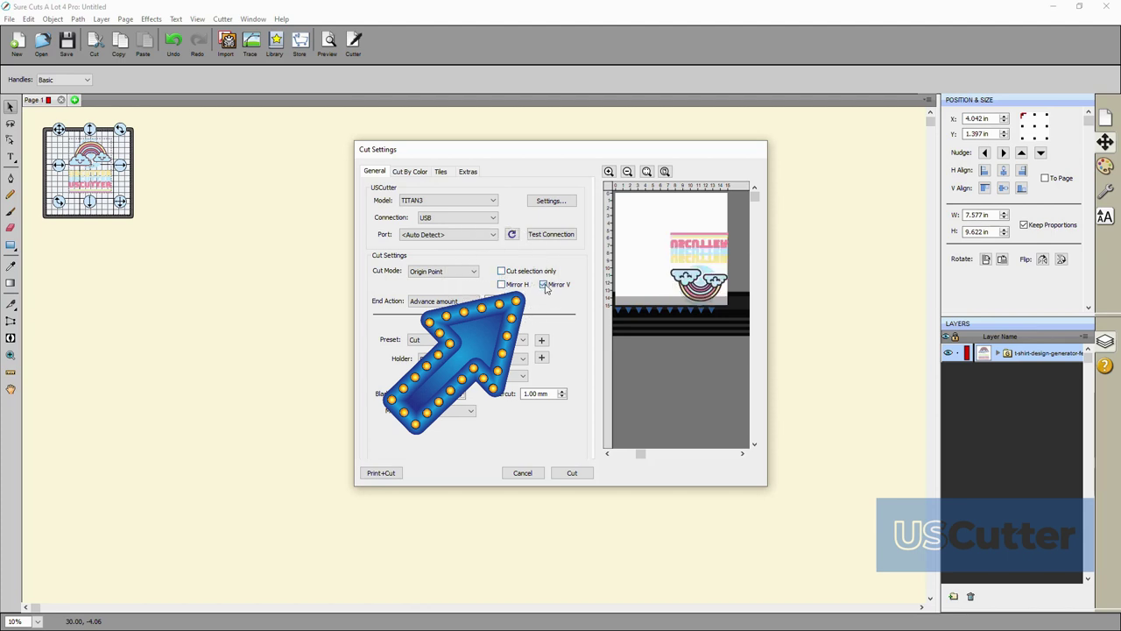
click(543, 285)
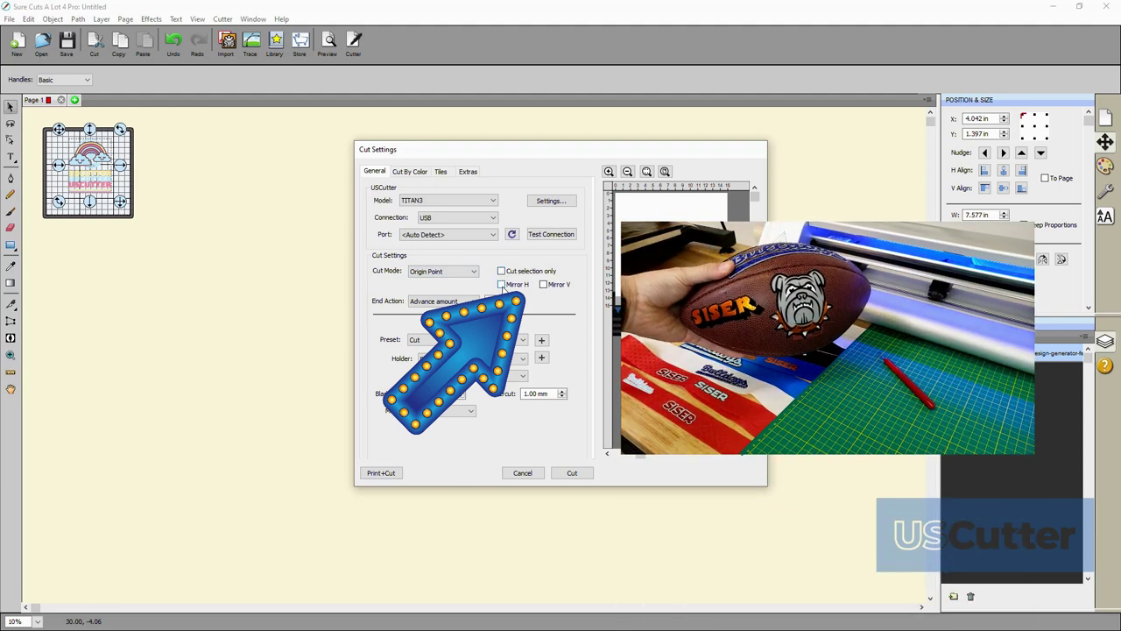
click(502, 285)
click(502, 285)
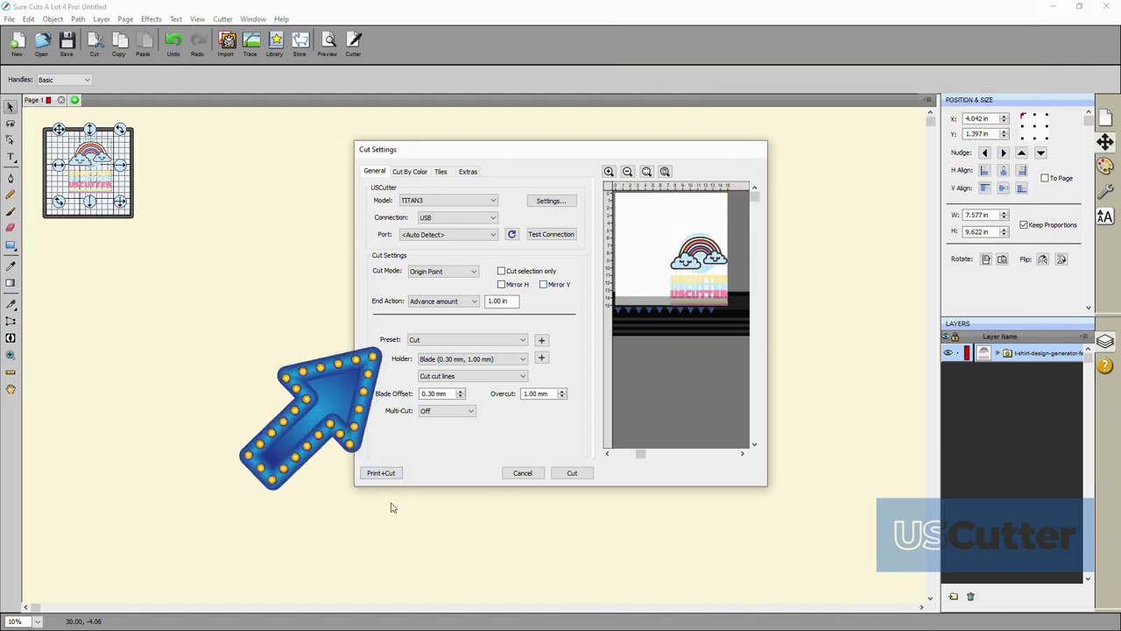
Switch the tool preset to Pen and back to Cut, keeping the 0.30 mm blade offset.
click(514, 346)
click(501, 359)
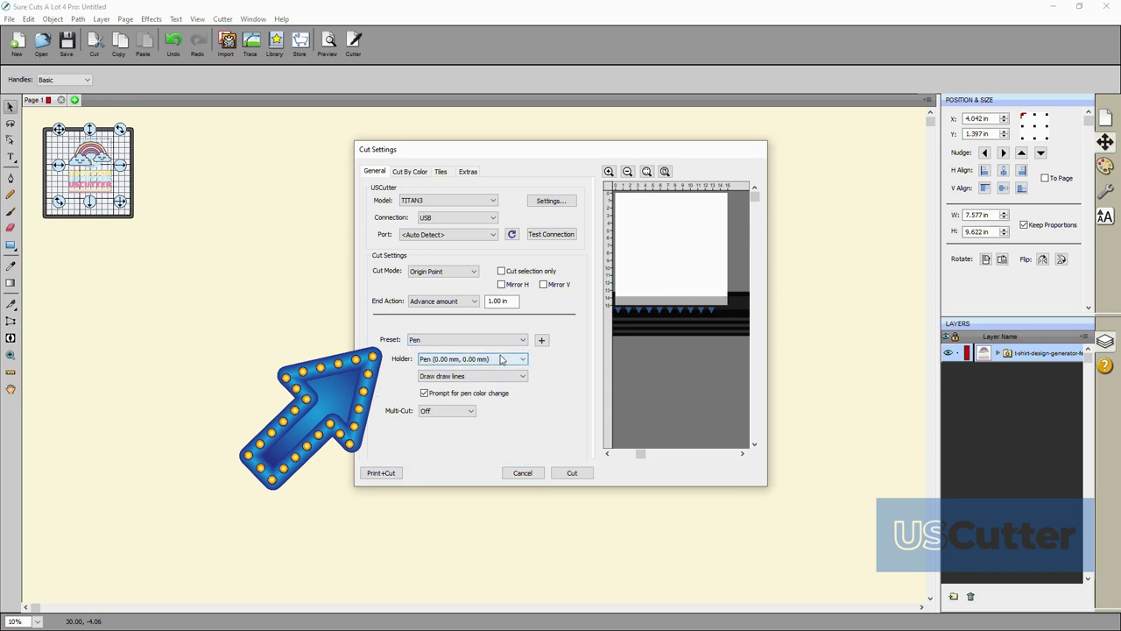
click(508, 342)
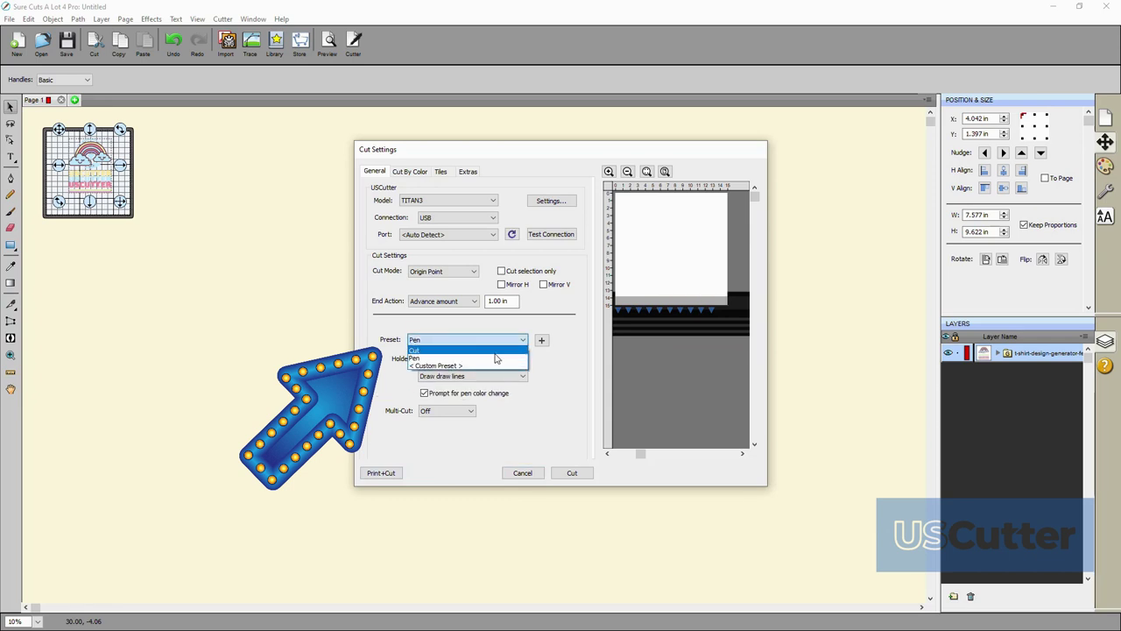
click(495, 364)
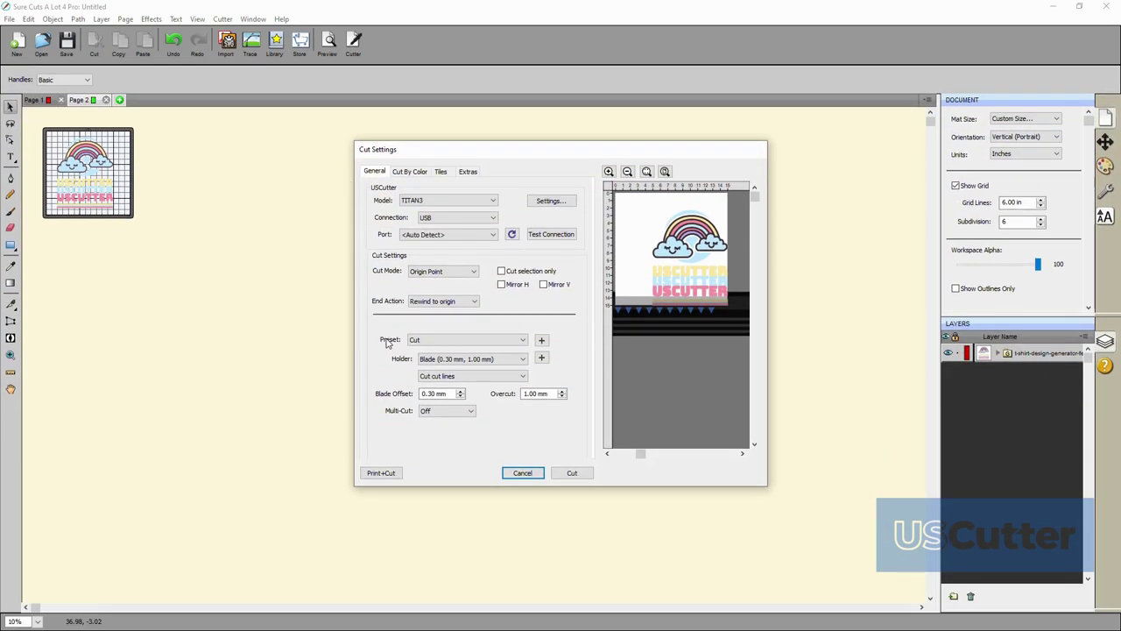
In Cut By Color, choose 'Cut each color separately (Separate jobs)'.
click(413, 174)
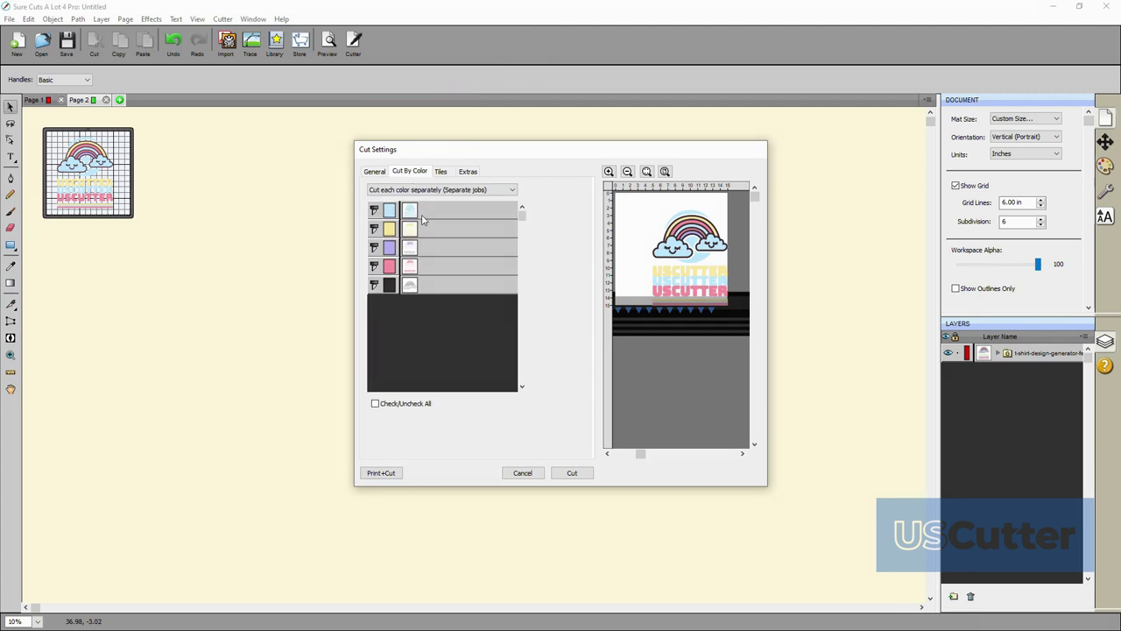
click(421, 215)
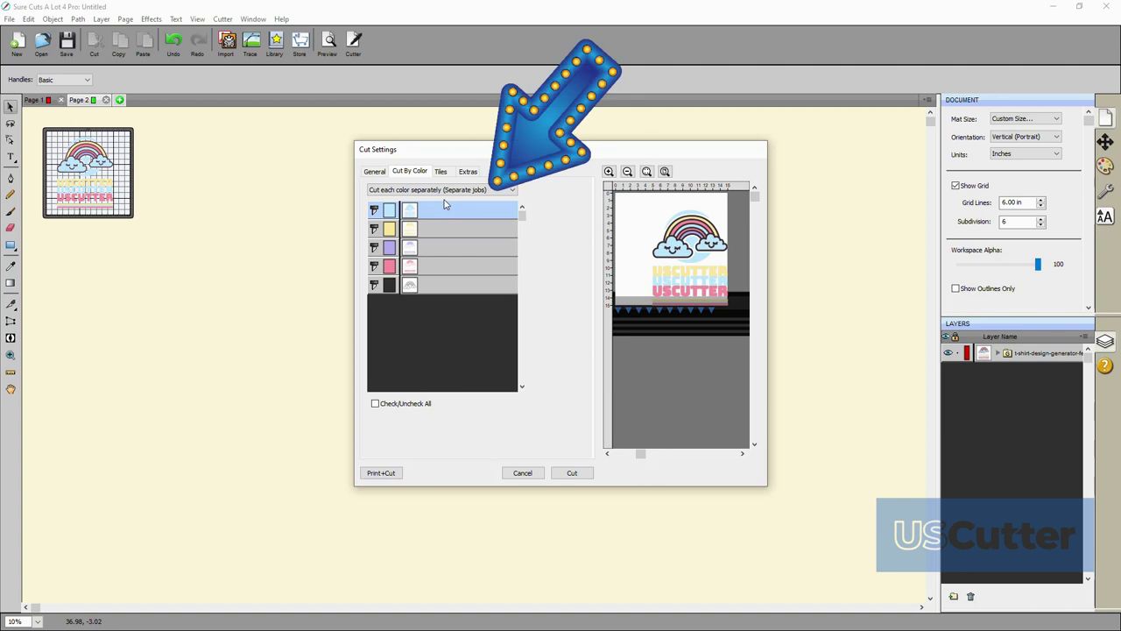
click(443, 190)
click(437, 210)
click(443, 190)
click(438, 203)
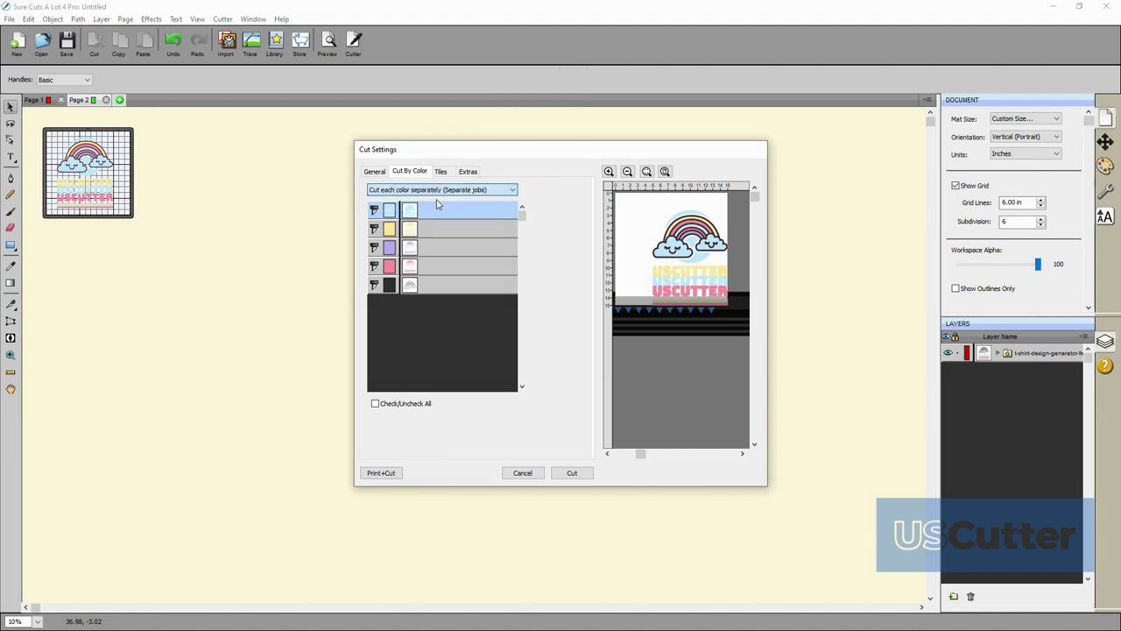
Review the yellow, pink, black and light blue rows, then send job 1 of 5 to the cutter.
click(435, 227)
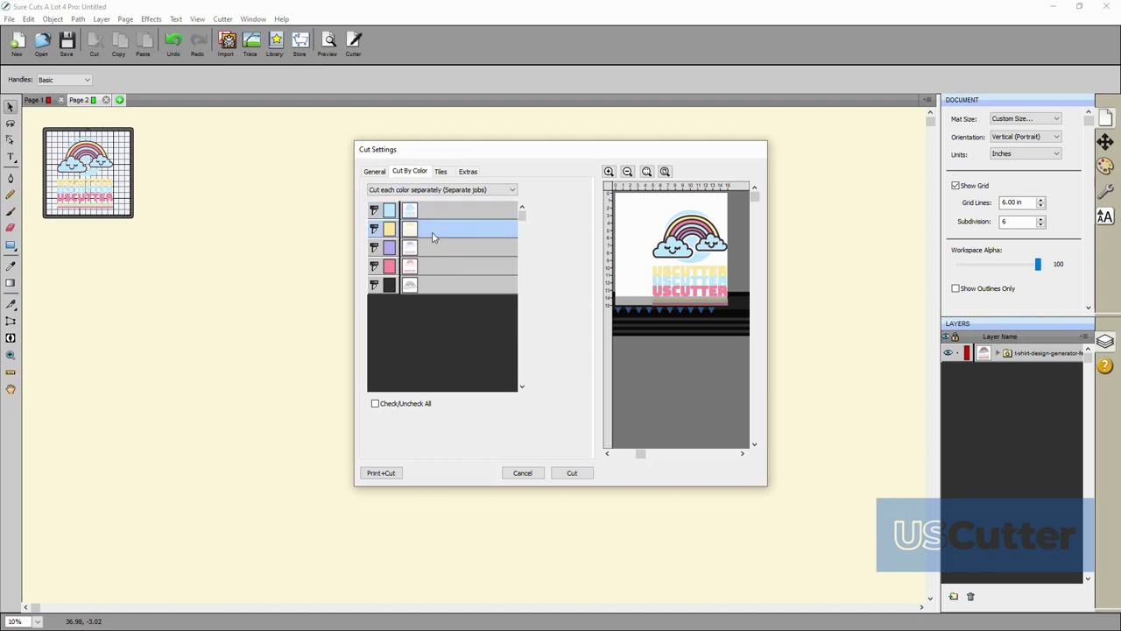
click(439, 268)
click(441, 285)
click(450, 210)
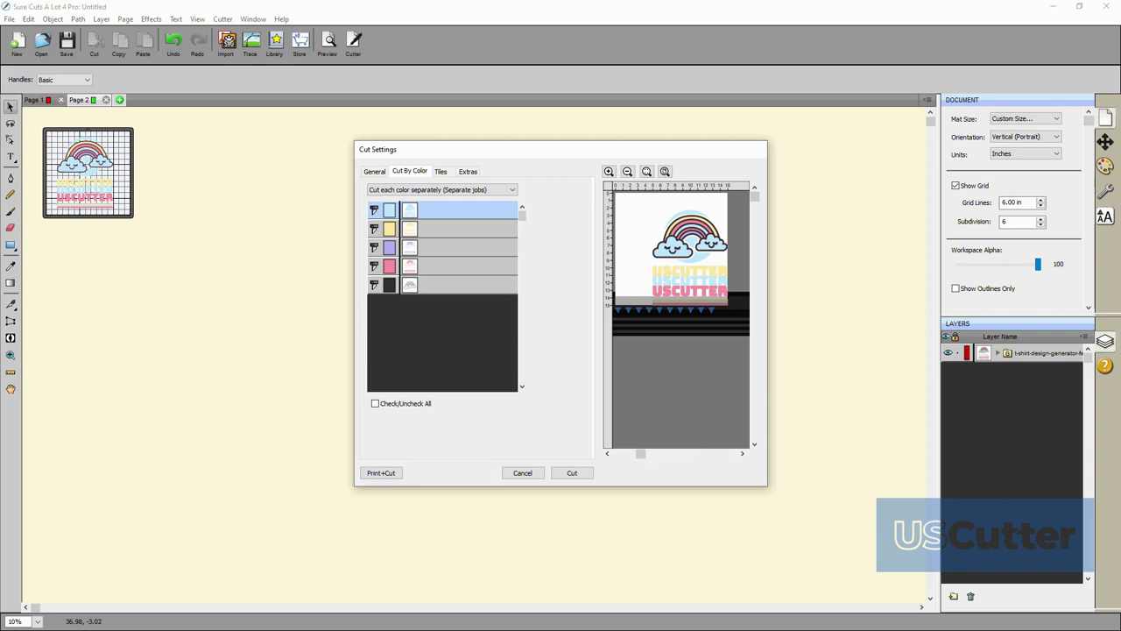
click(578, 472)
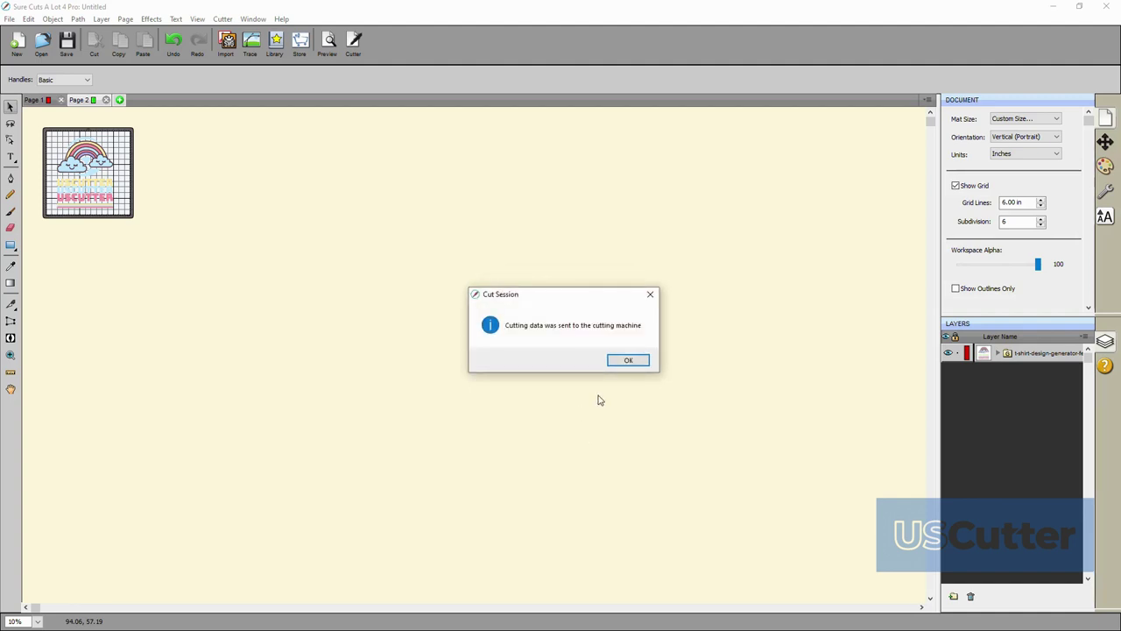
Acknowledge the first colour's cut and advance to job 2 of 5, the yellow layer.
click(627, 361)
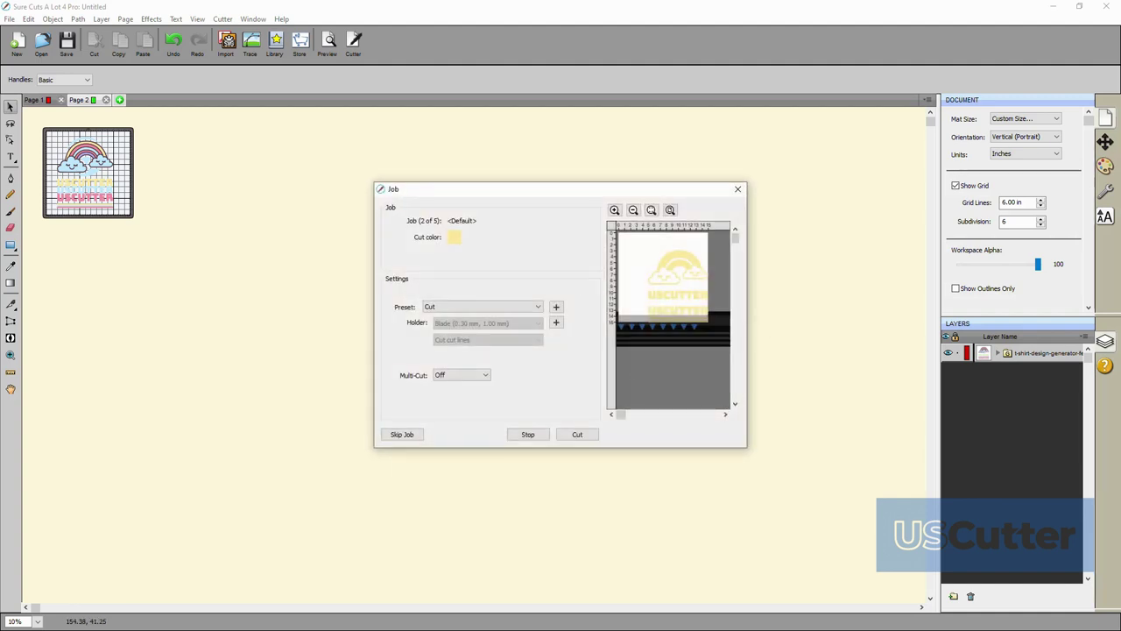